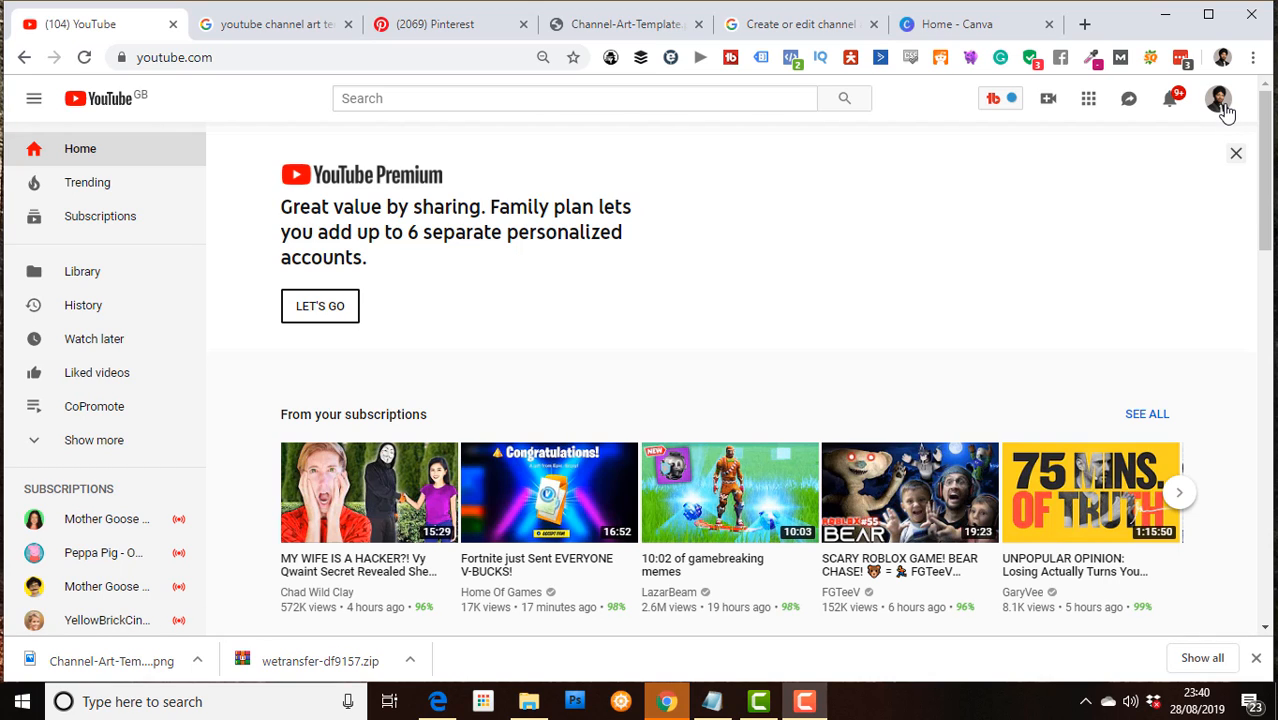
# Open your own YouTube channel page and bring up the channel art upload dialog.
pyautogui.click(1220, 100)
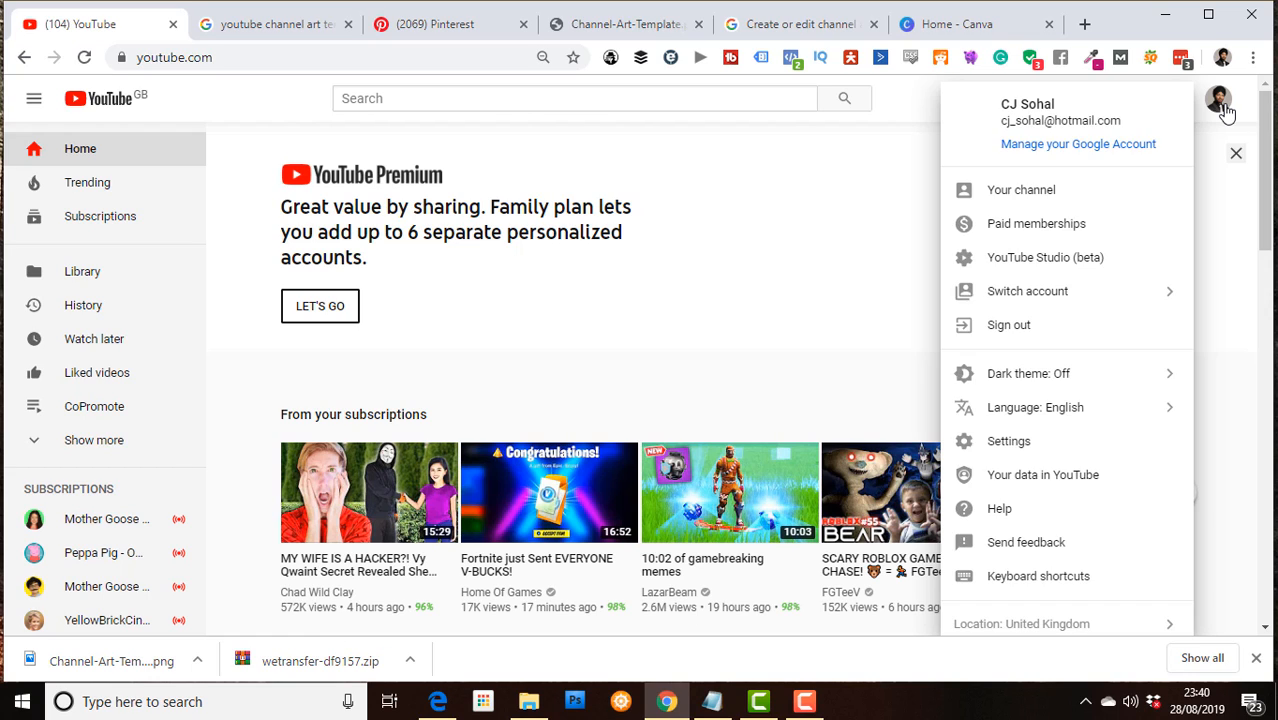
pyautogui.click(1066, 195)
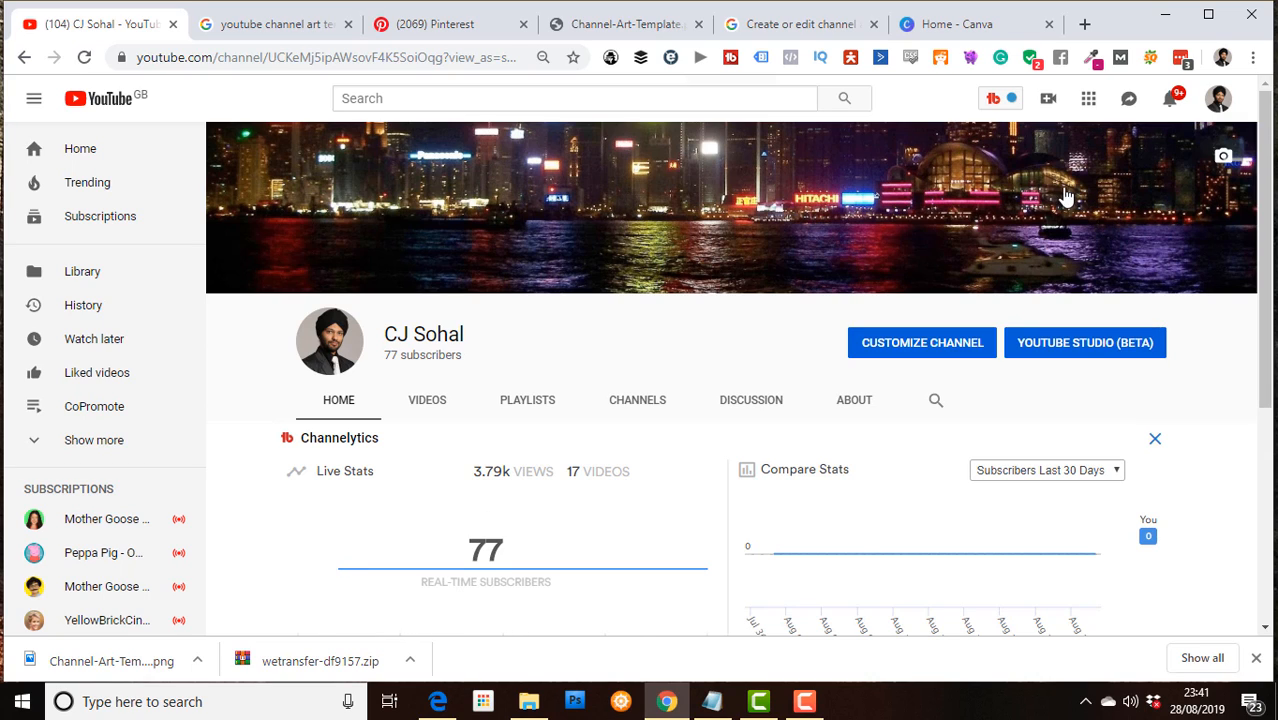
pyautogui.click(1225, 157)
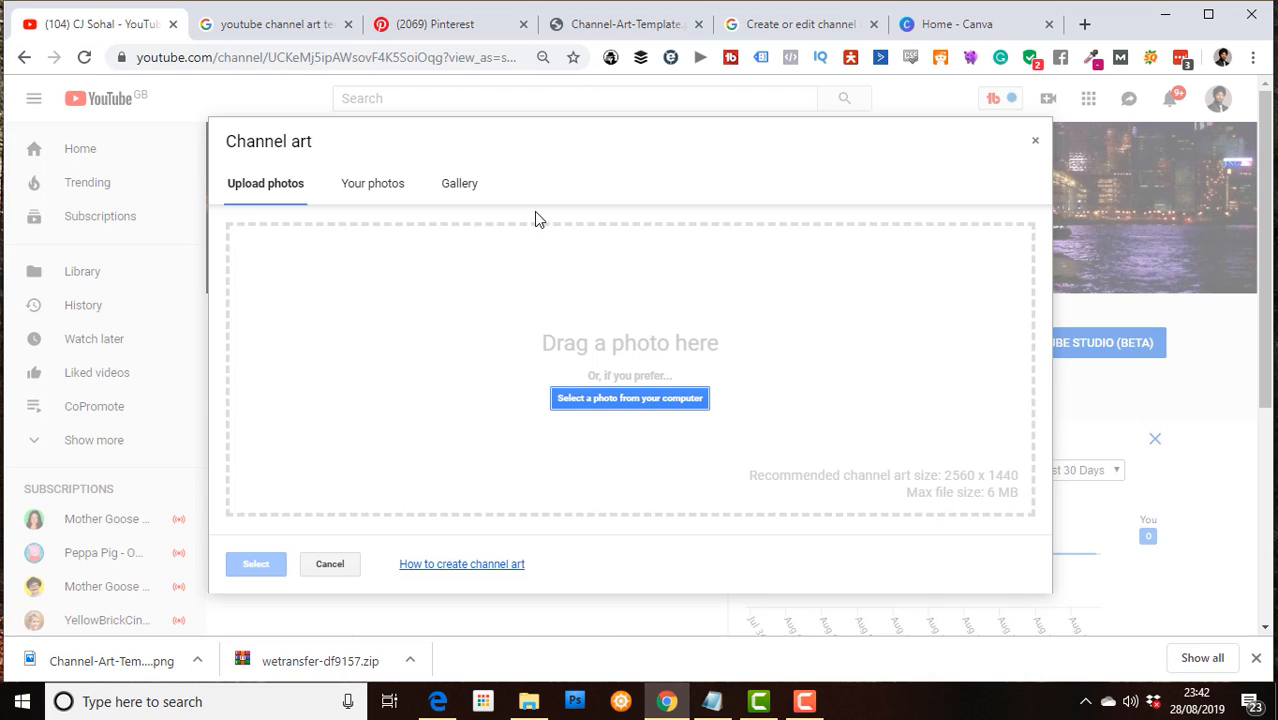
# Examine the channel art size template in the Google image results, on Pinterest and as the full-size image.
pyautogui.click(280, 22)
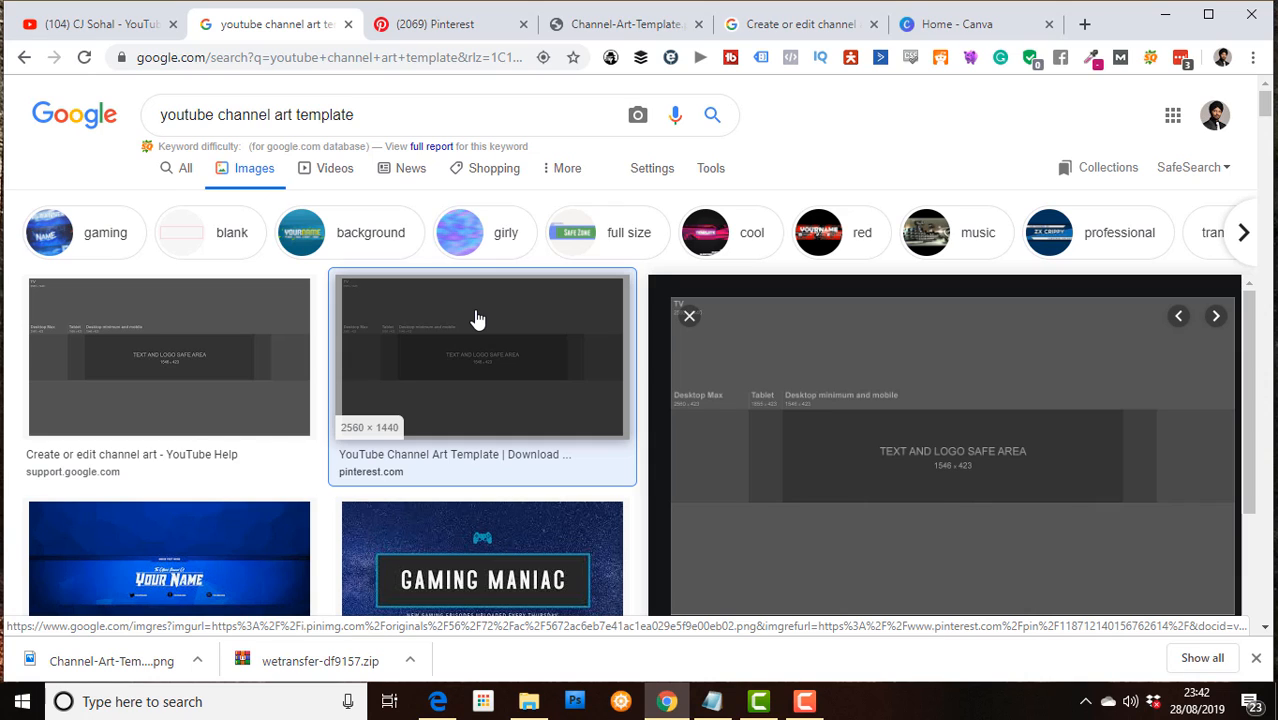
pyautogui.click(471, 26)
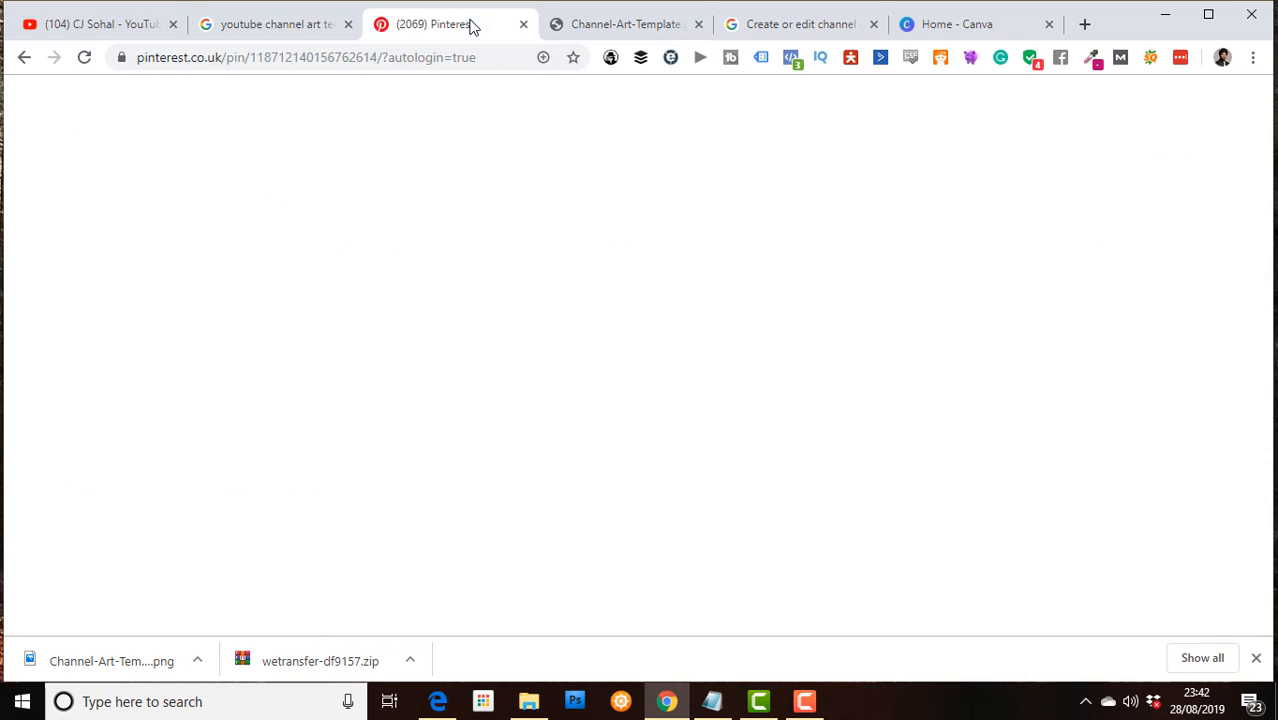
pyautogui.click(603, 26)
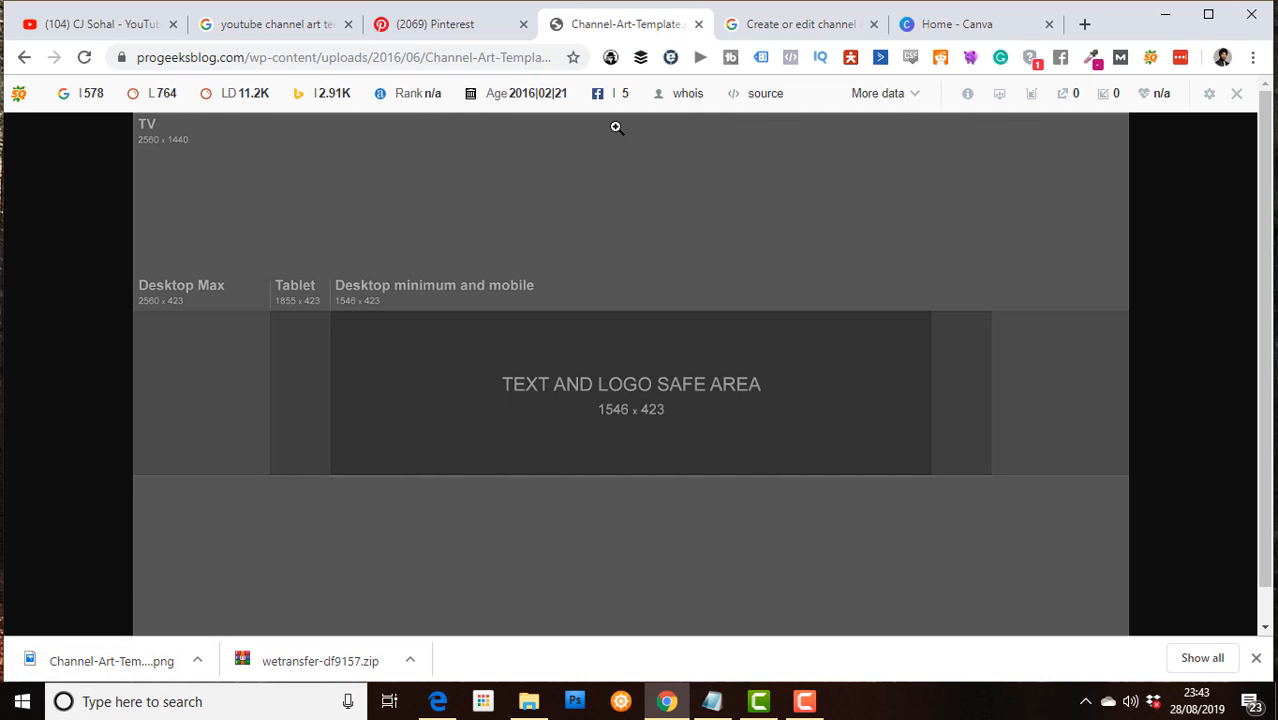
# Switch to Canva, search for "youtube channel art" and create a new YouTube Channel Art design (2560 × 1440 px).
pyautogui.click(922, 30)
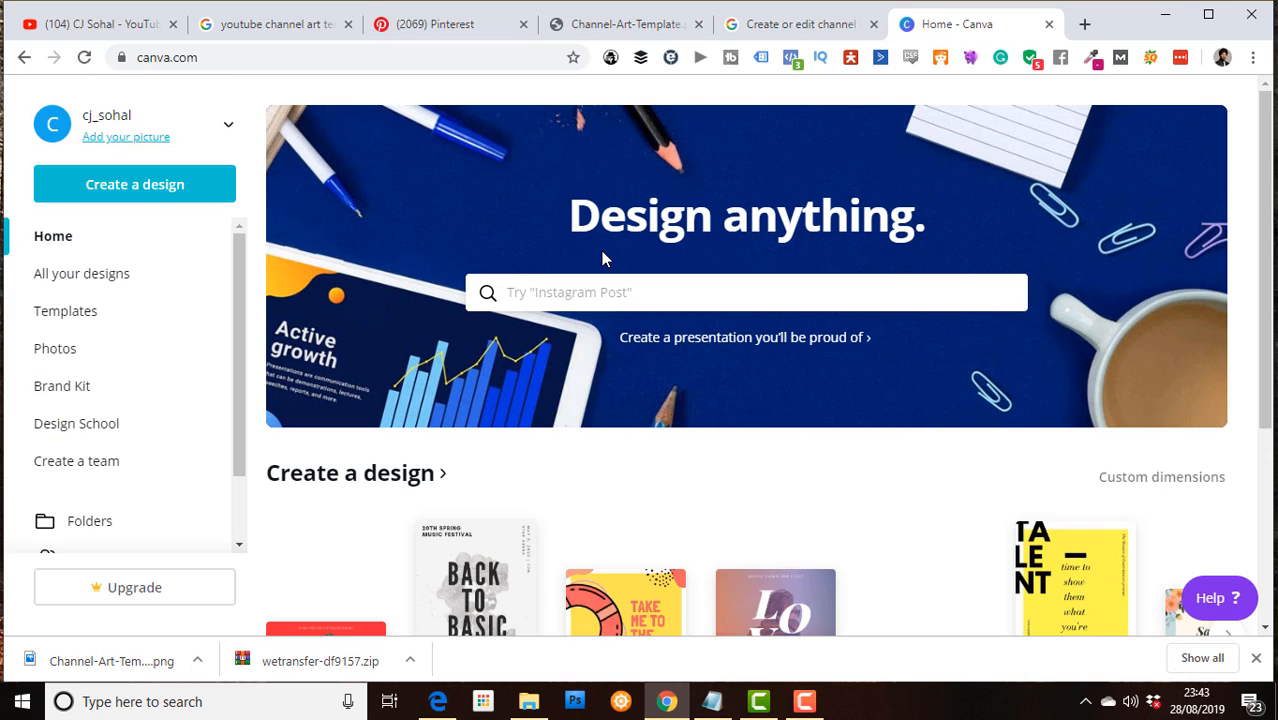
pyautogui.click(638, 288)
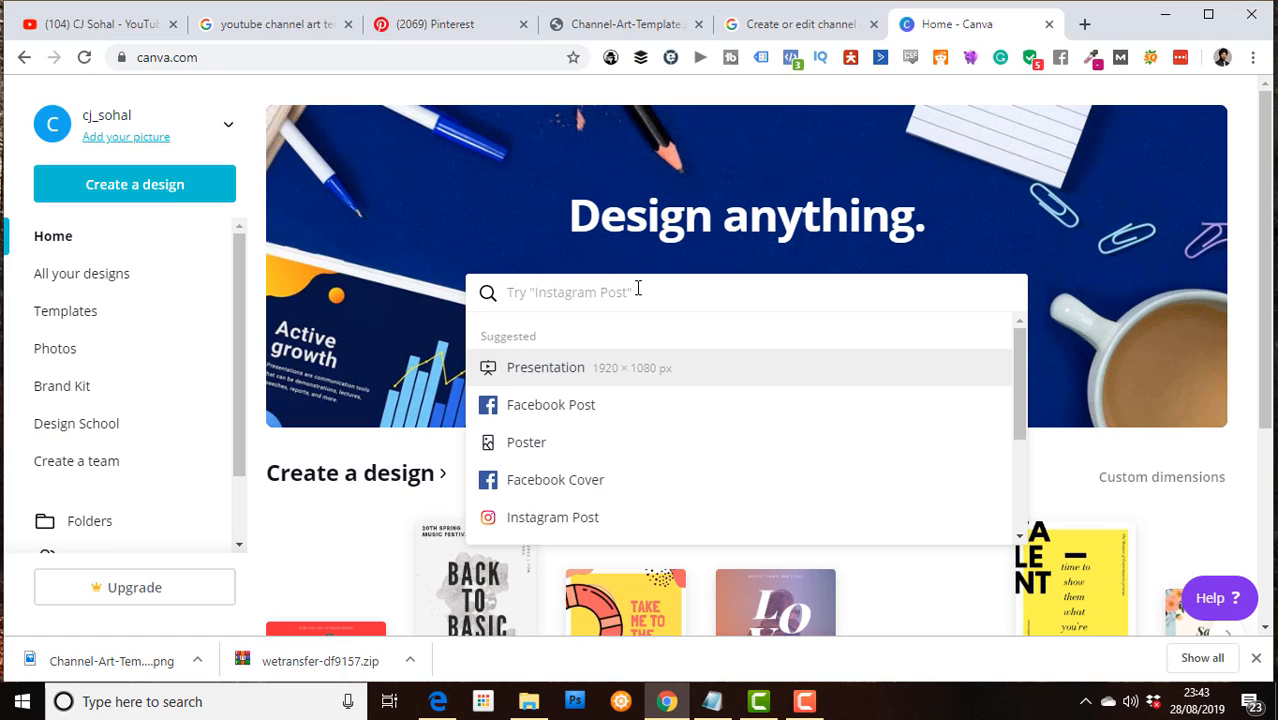
pyautogui.write('youtube ch')
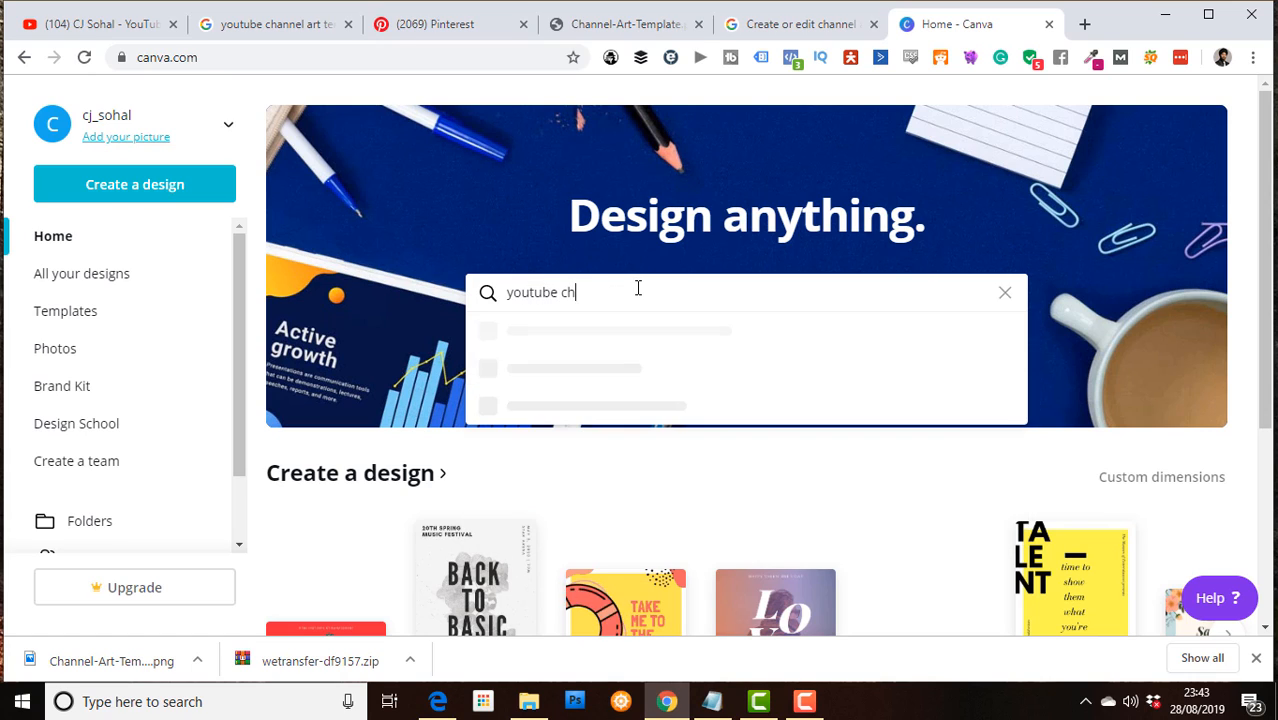
pyautogui.write('annel art')
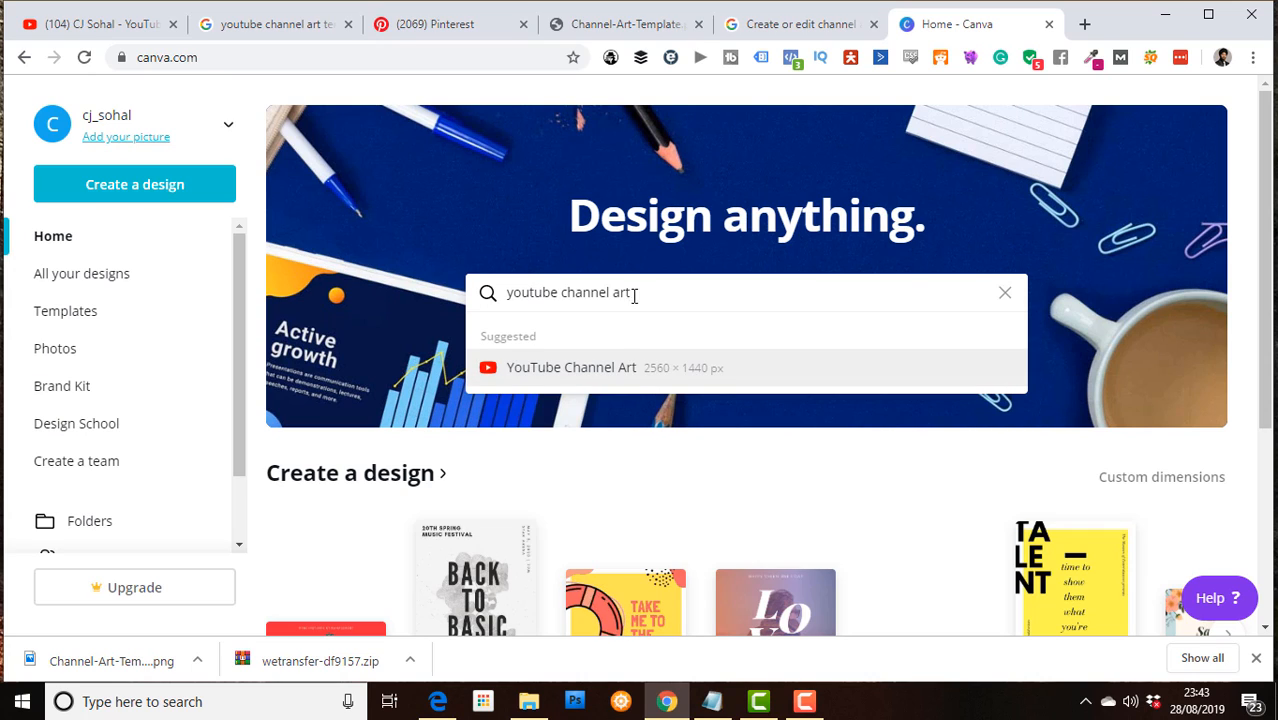
pyautogui.click(639, 378)
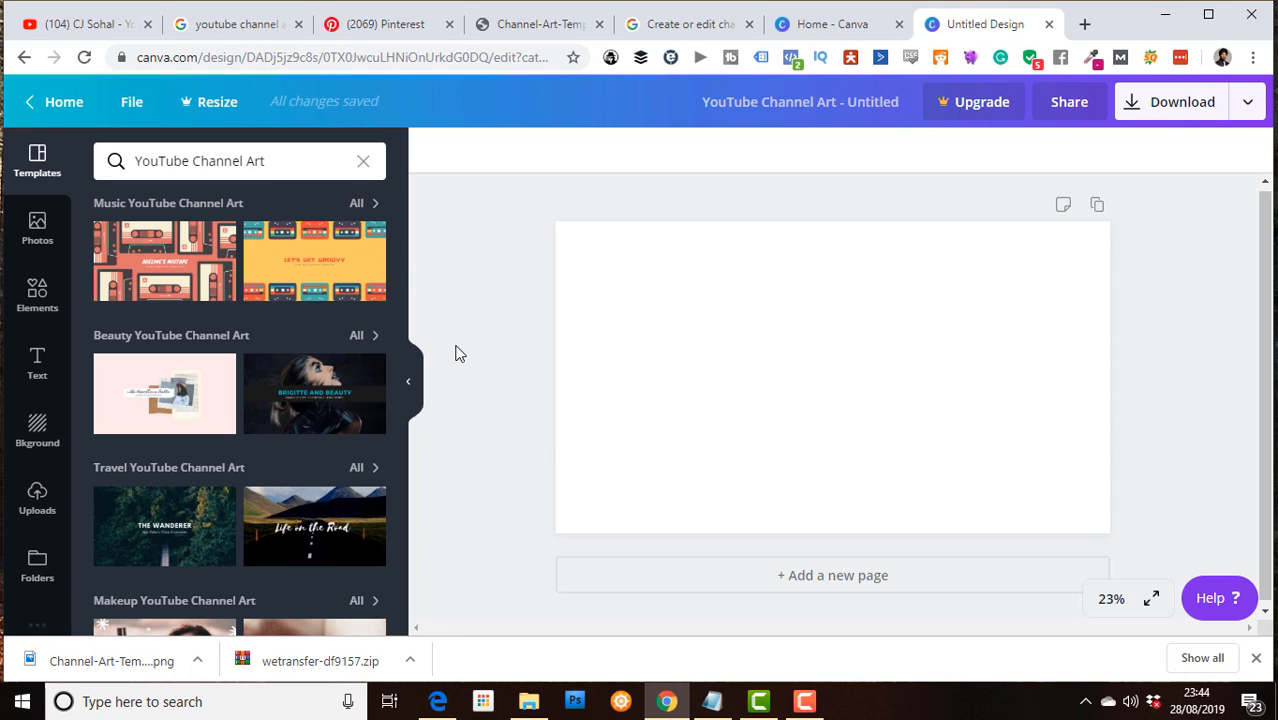
# Search the templates for "health YouTube Channel Art" and apply the Beechtown Organics fruit template to the blank page.
pyautogui.click(302, 151)
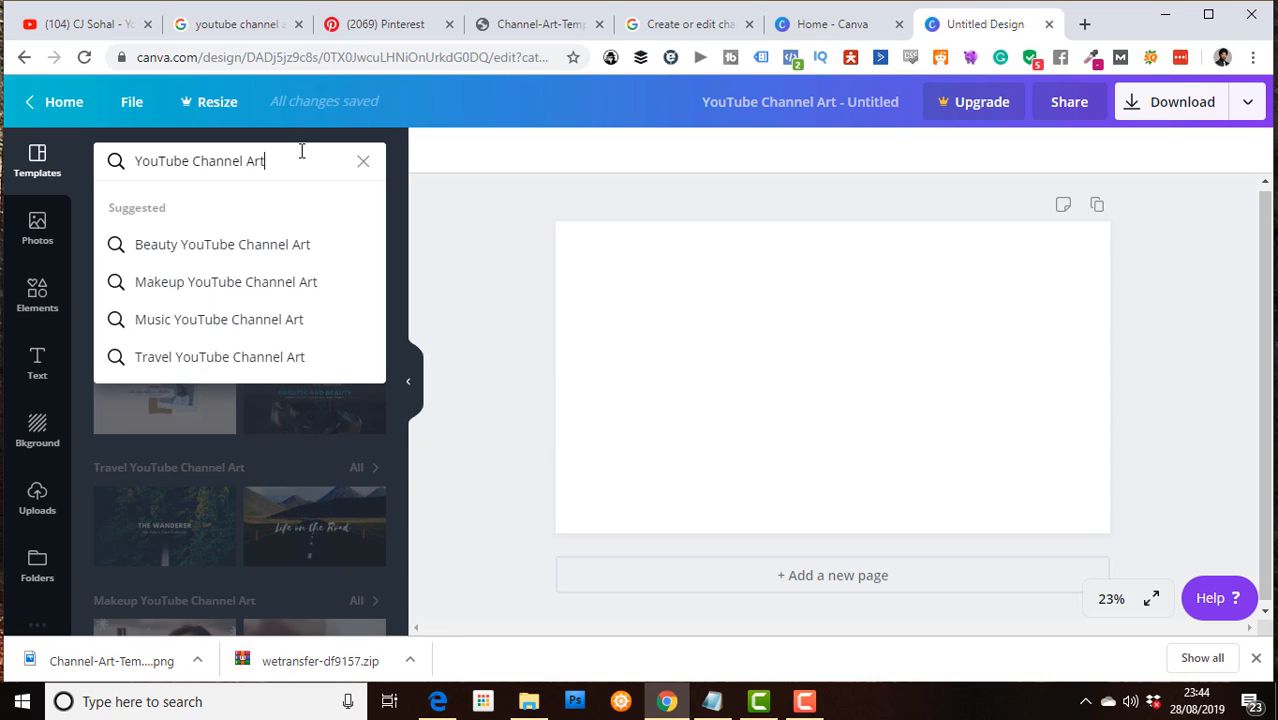
pyautogui.moveTo(291, 158); pyautogui.dragTo(143, 160)
pyautogui.click(141, 160)
pyautogui.write('Beal')
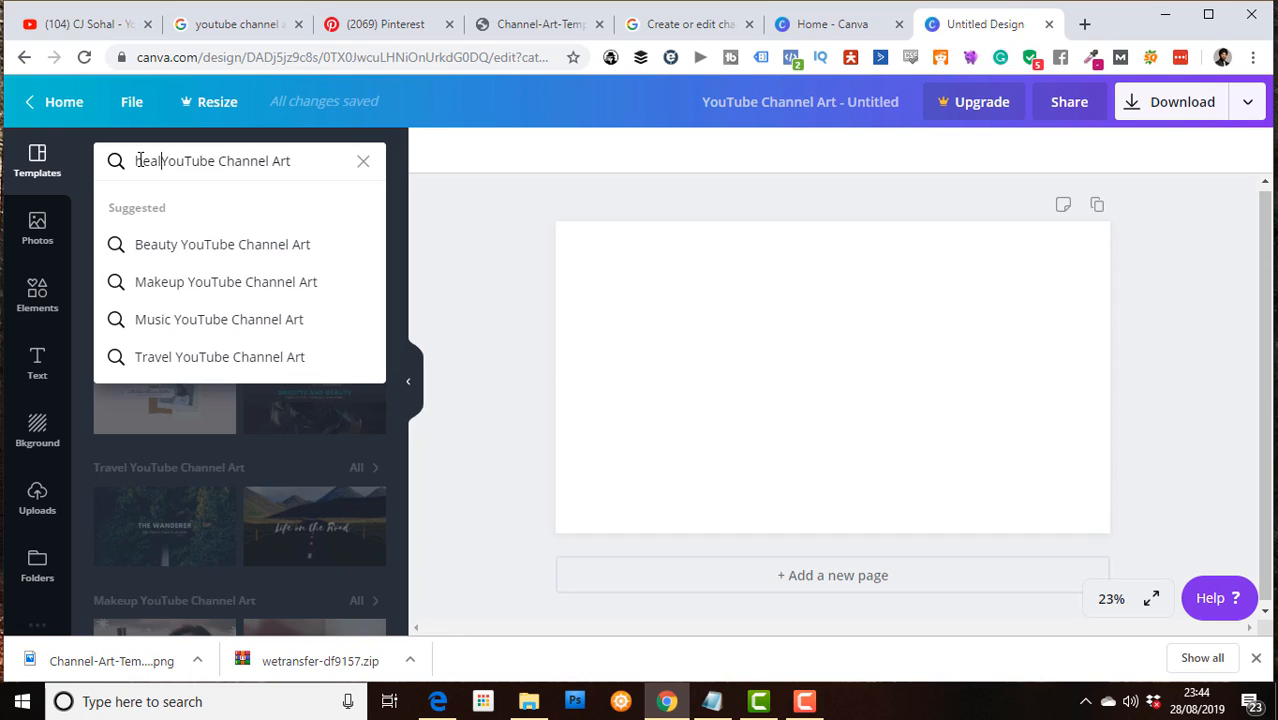
pyautogui.write('th')
pyautogui.press('Return')
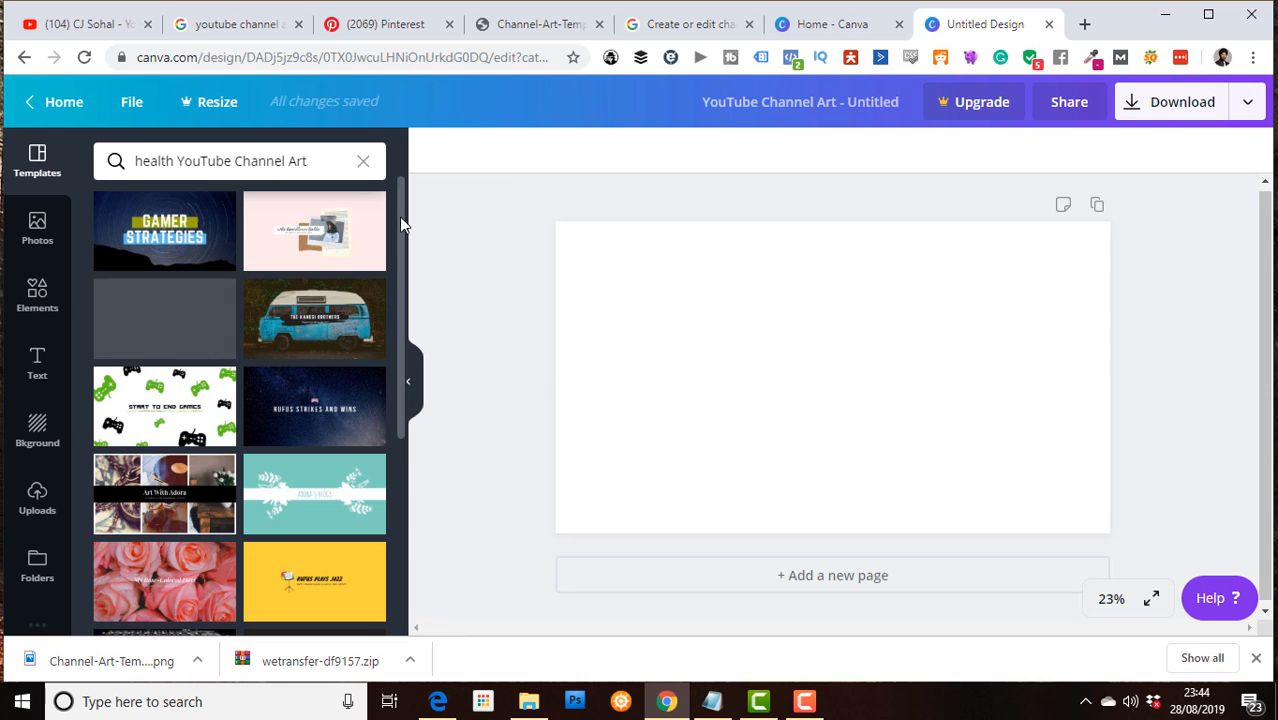
pyautogui.moveTo(399, 217); pyautogui.dragTo(418, 288)
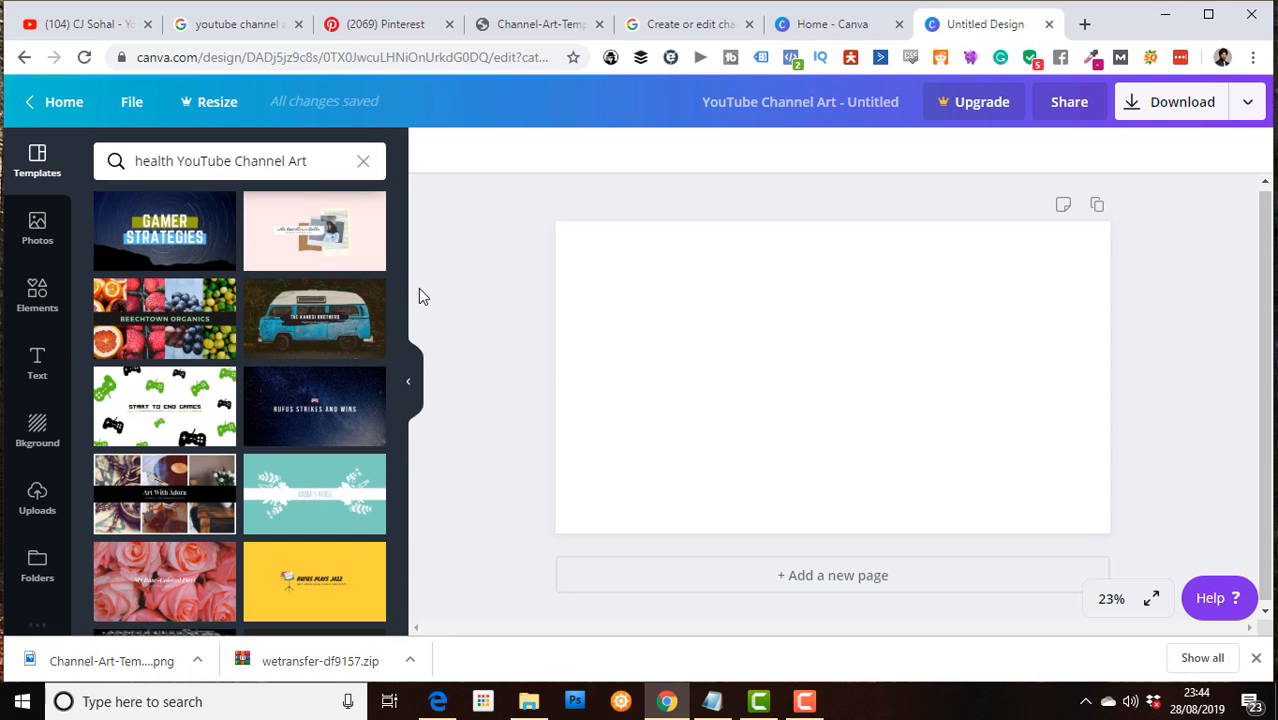
pyautogui.click(144, 302)
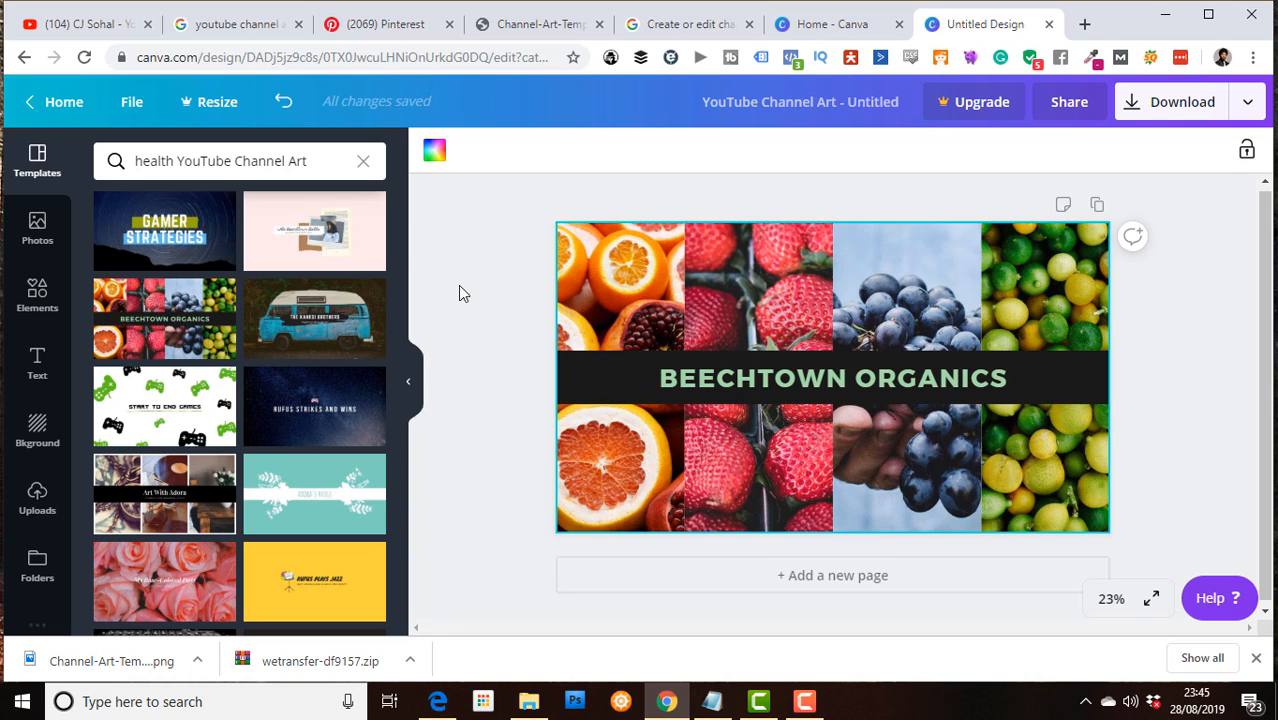
# Browse the other channel art templates and examine the separate fruit photo panels of the applied design.
pyautogui.moveTo(402, 255); pyautogui.dragTo(397, 289)
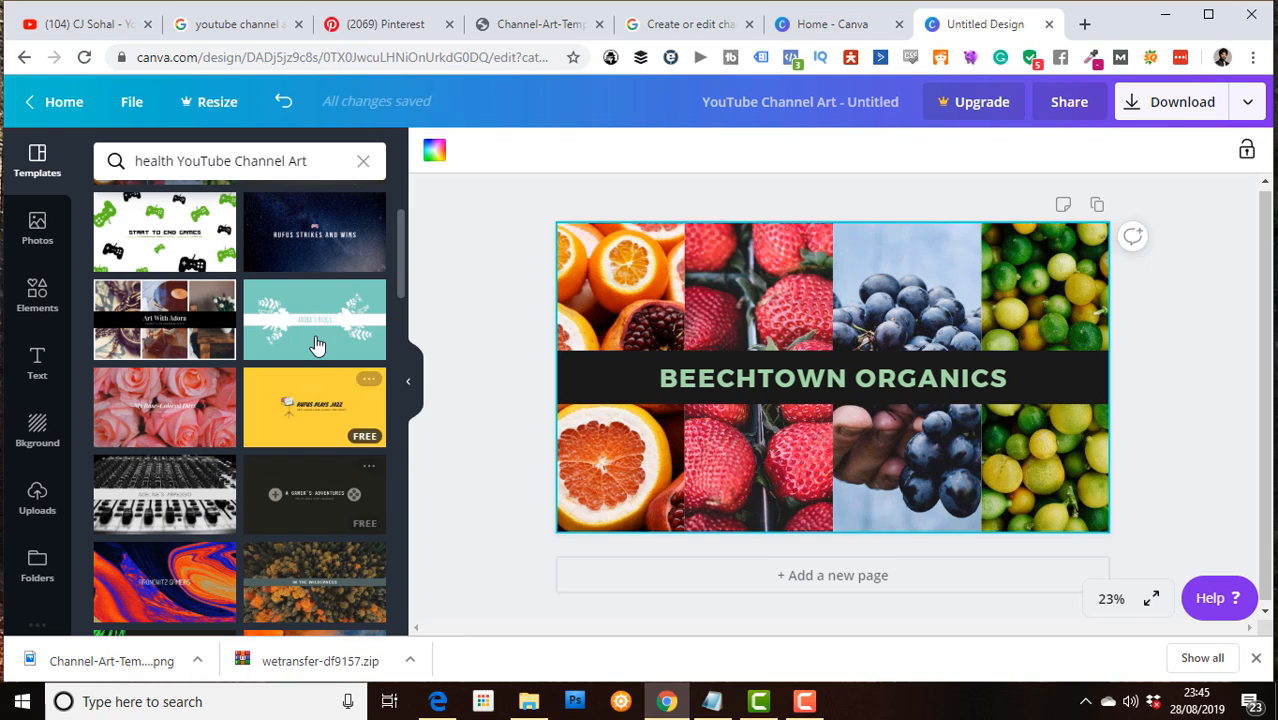
pyautogui.moveTo(395, 242); pyautogui.dragTo(398, 560)
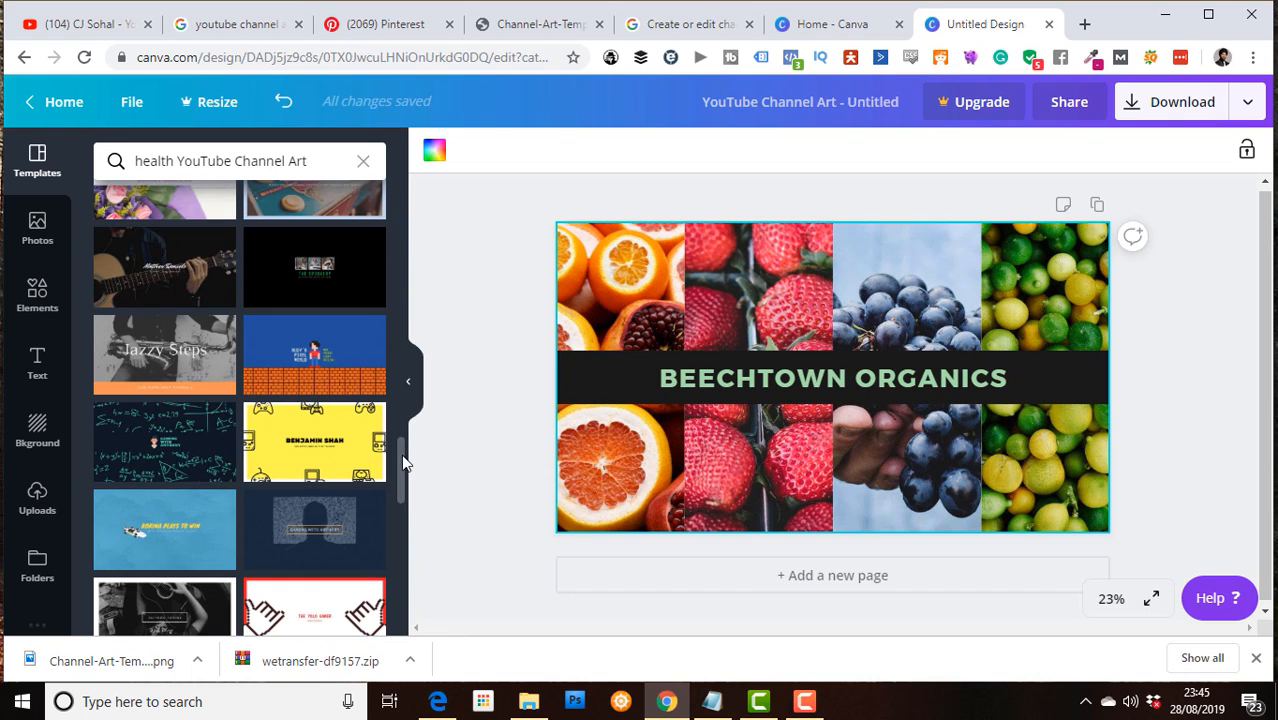
pyautogui.moveTo(401, 454); pyautogui.dragTo(399, 163)
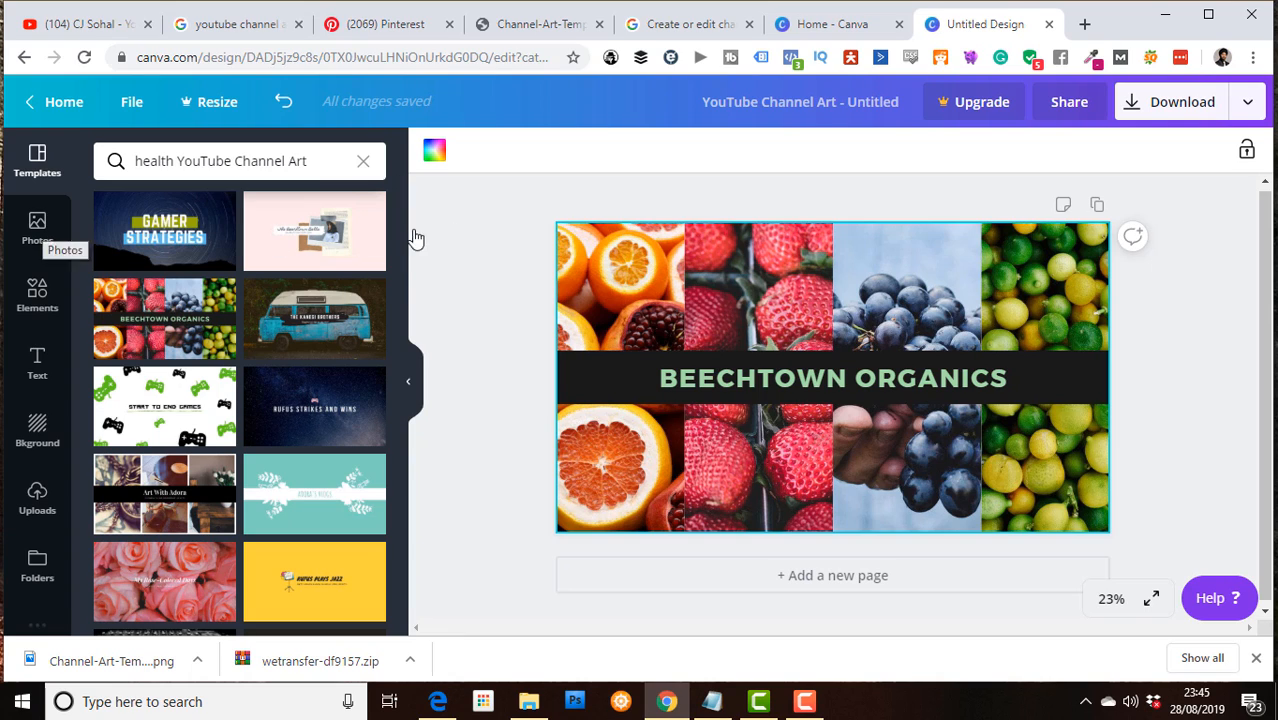
pyautogui.click(627, 273)
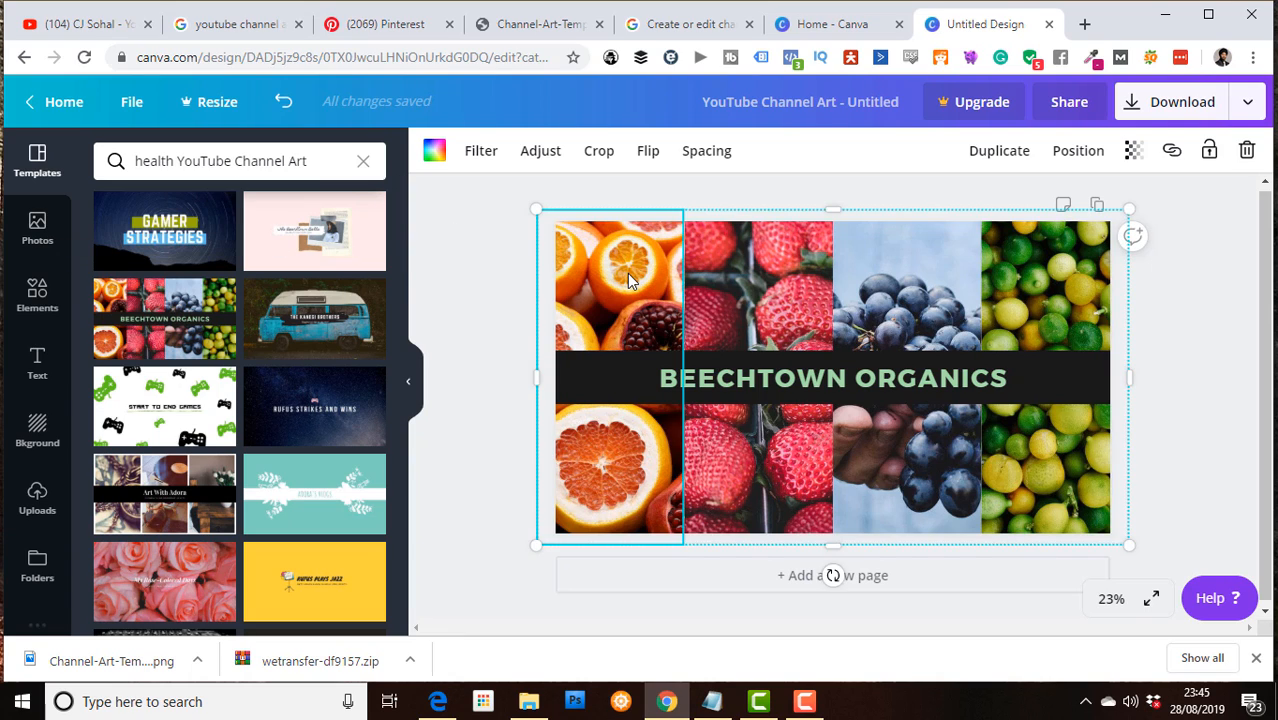
pyautogui.click(775, 262)
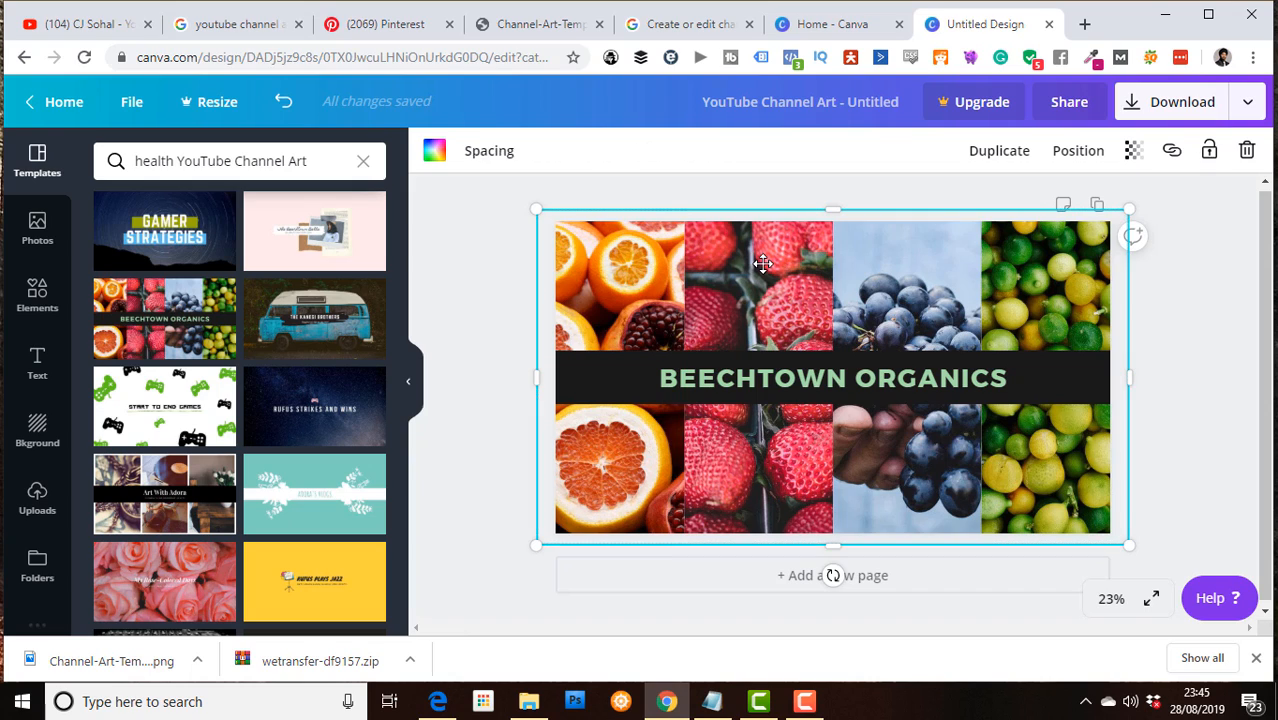
pyautogui.click(901, 268)
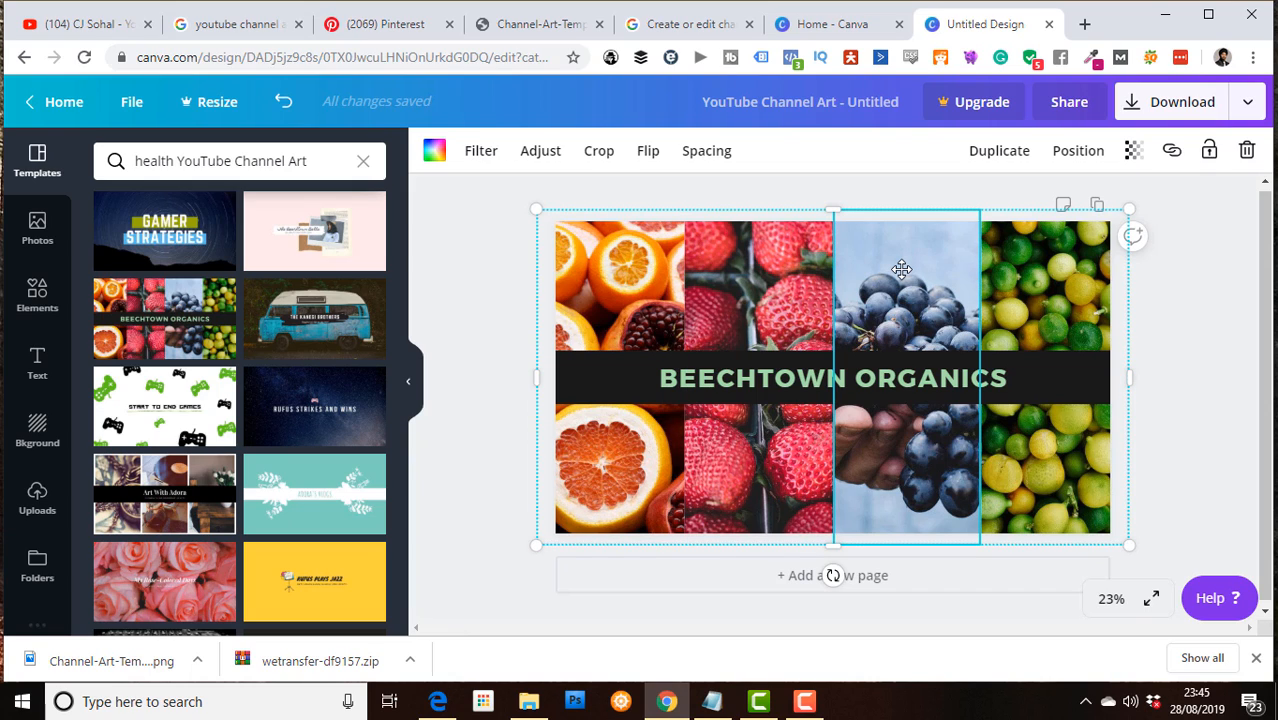
pyautogui.click(1004, 260)
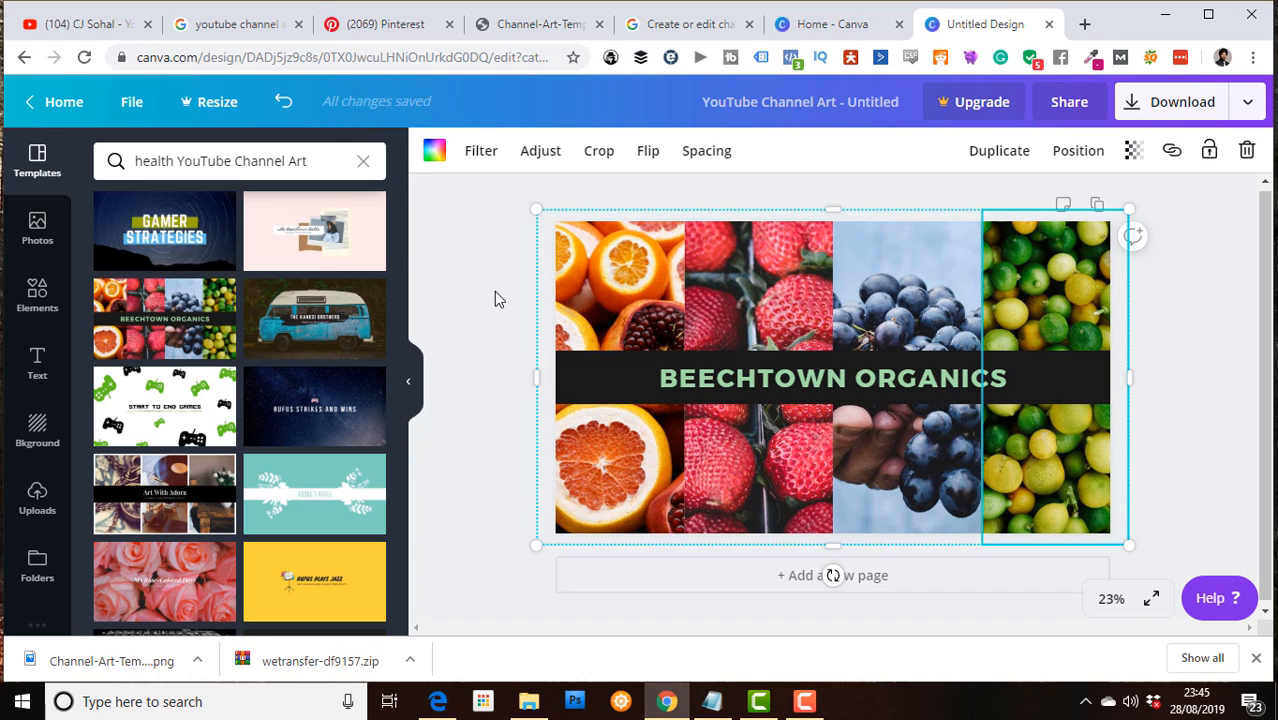
# Replace the orange photo in the first panel with the free Food photo of a white plate with greens.
pyautogui.click(640, 295)
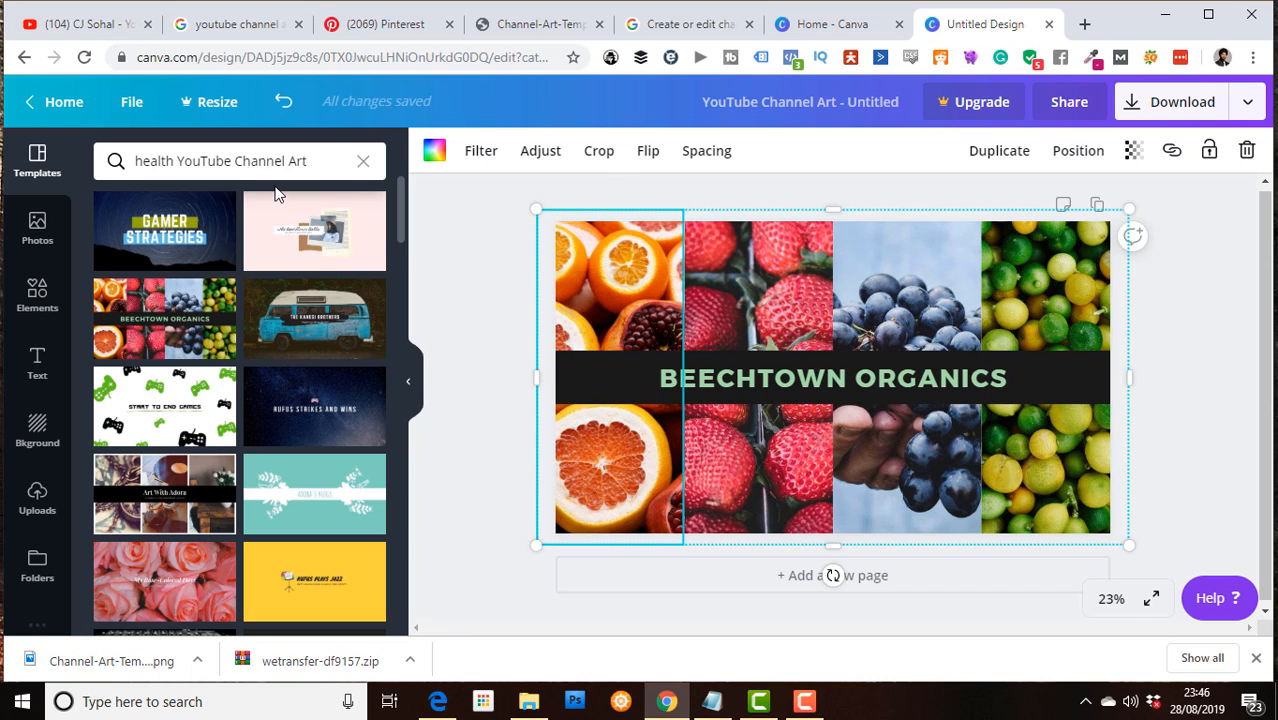
pyautogui.click(45, 215)
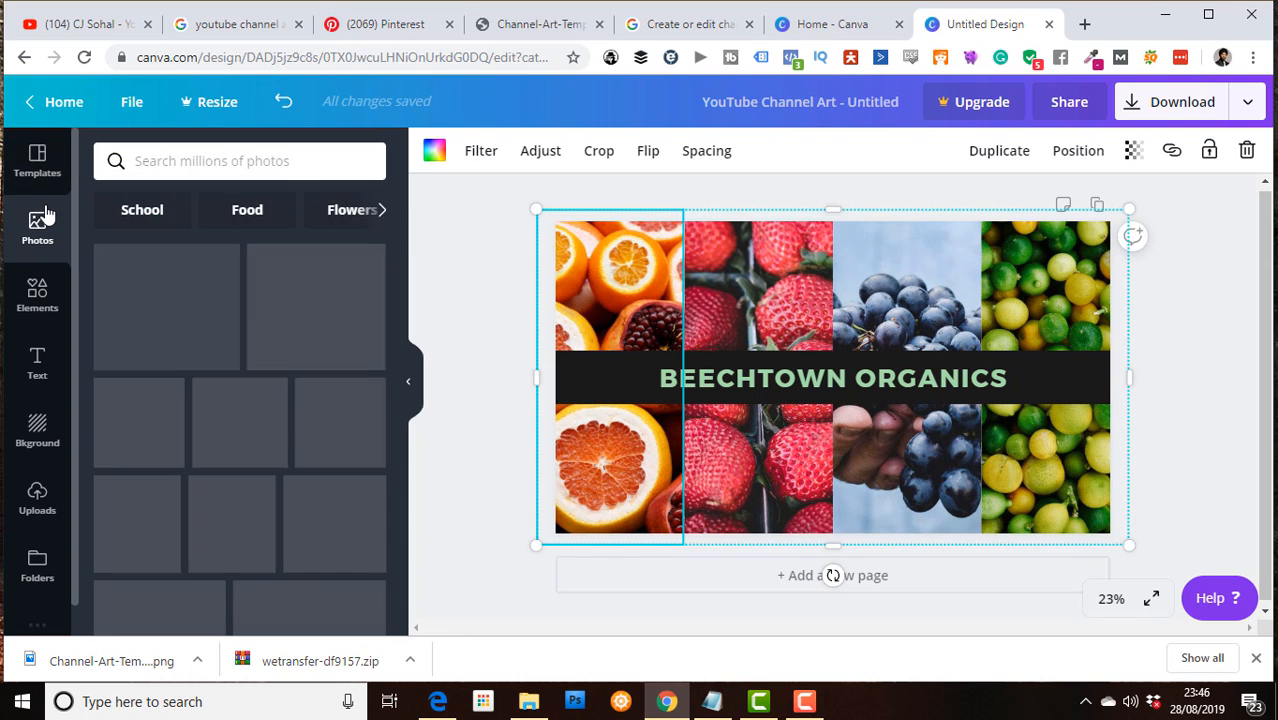
pyautogui.click(246, 210)
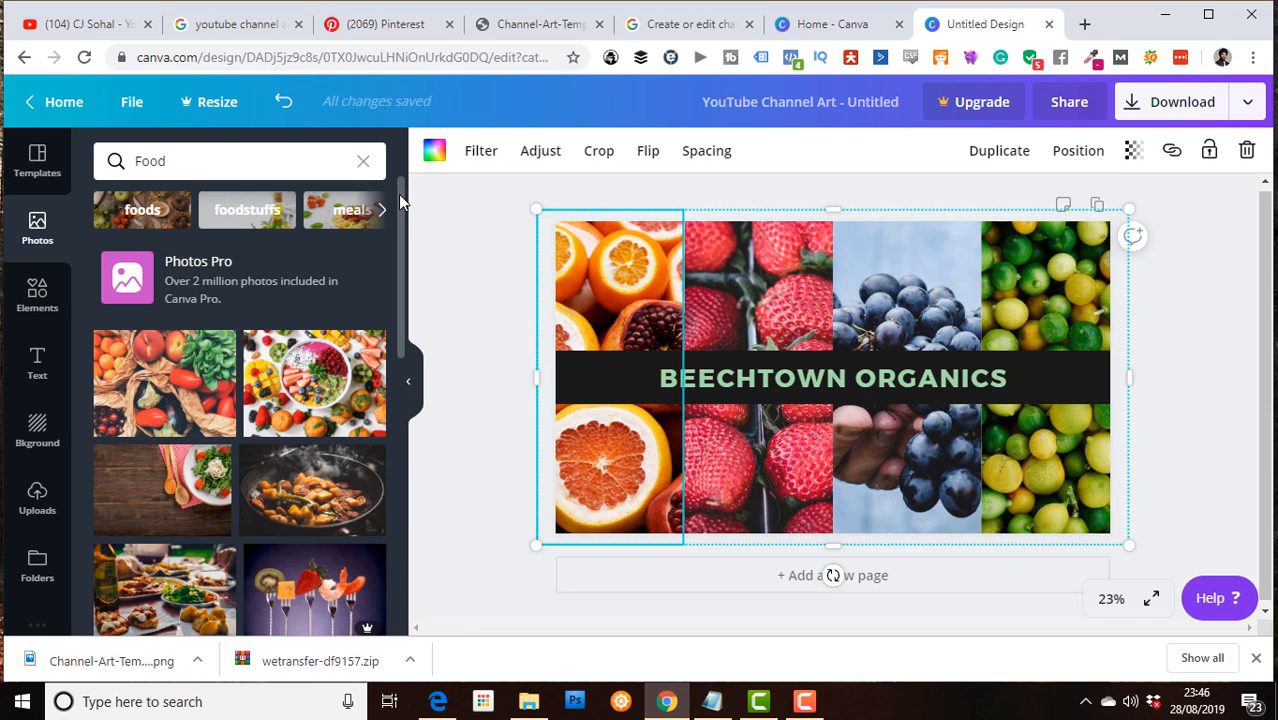
pyautogui.moveTo(398, 194); pyautogui.dragTo(386, 590)
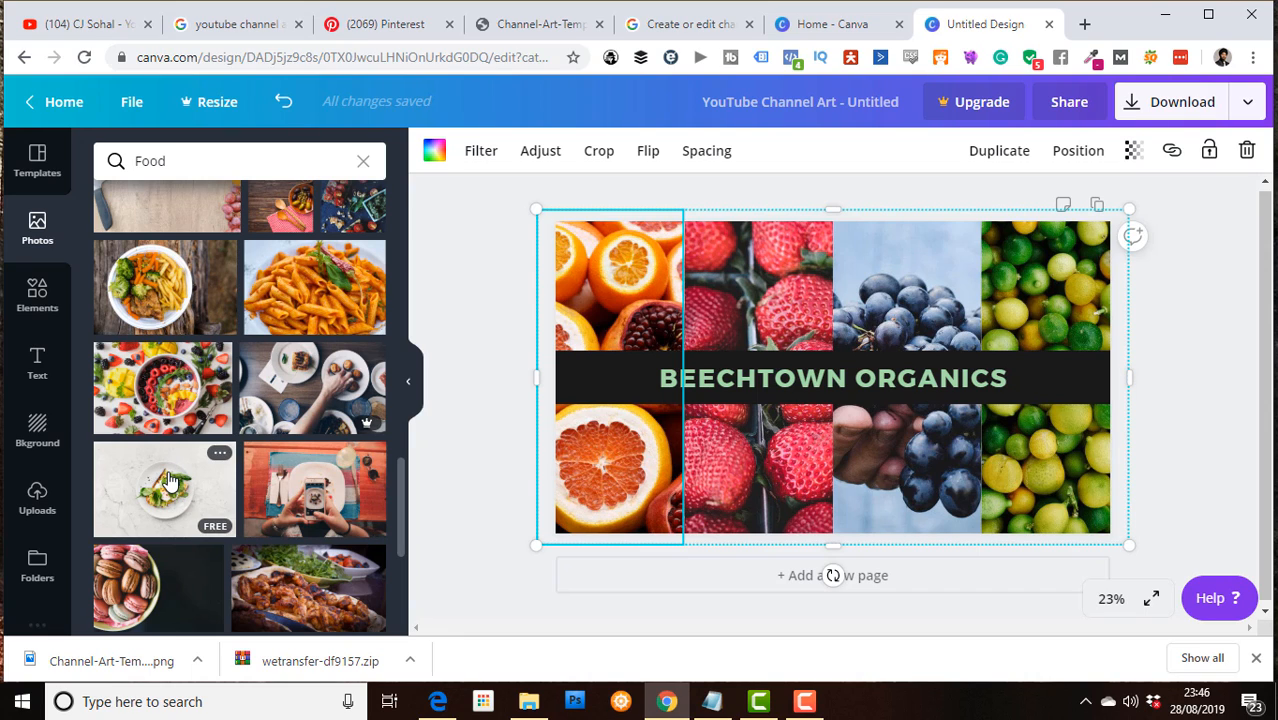
pyautogui.moveTo(169, 481); pyautogui.dragTo(596, 303)
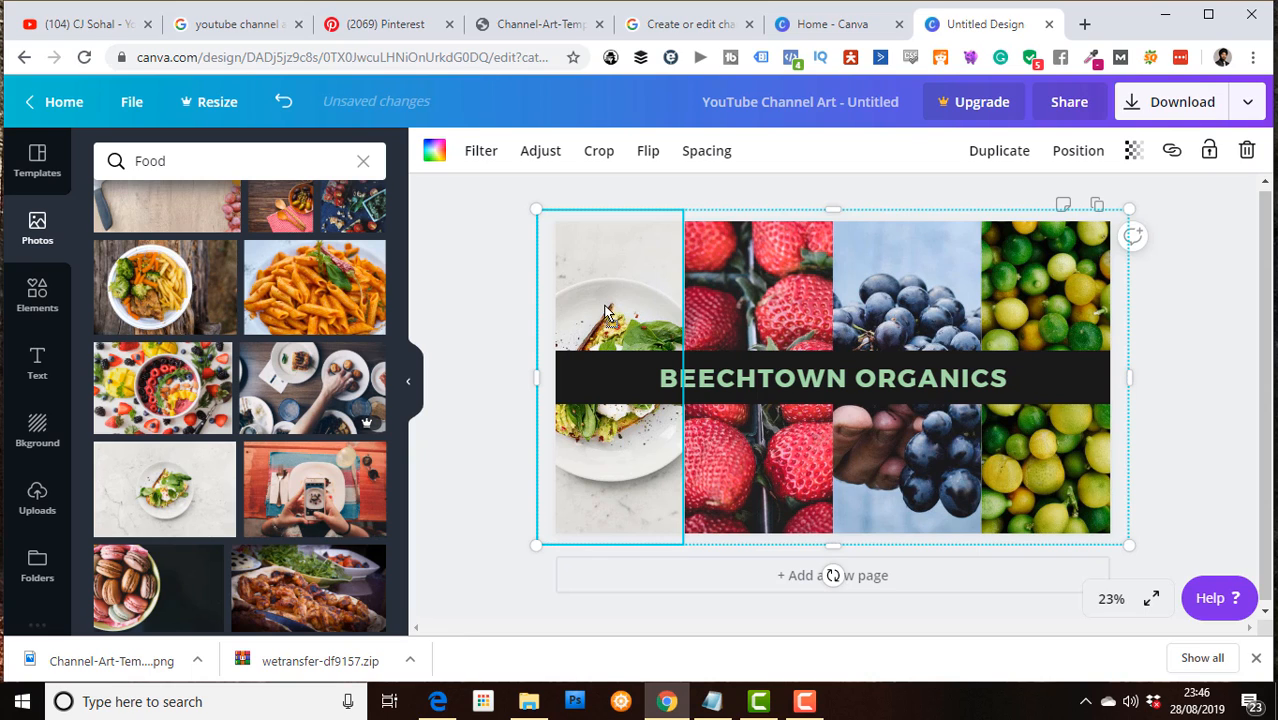
# Replace the strawberry photo in the second panel with the free Food photo of topped toast on a black plate.
pyautogui.click(755, 260)
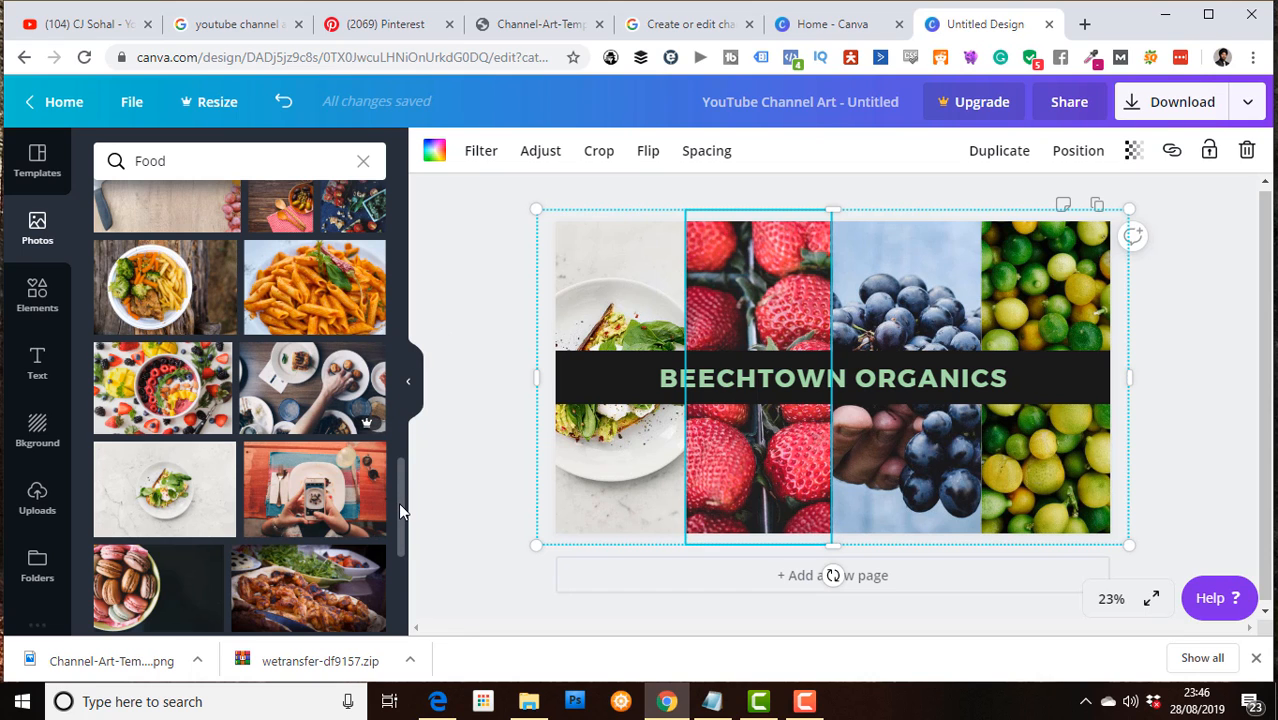
pyautogui.scroll(-3, 398, 502)
pyautogui.scroll(10, 410, 490)
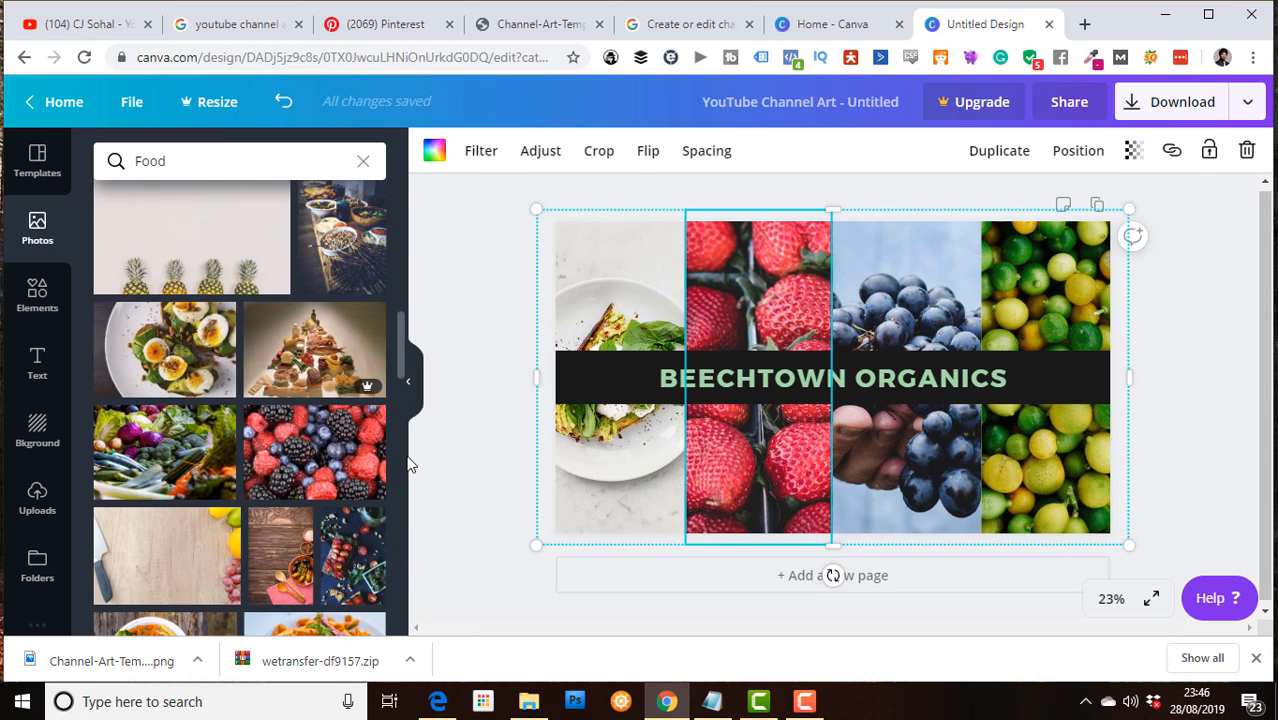
pyautogui.scroll(8, 410, 435)
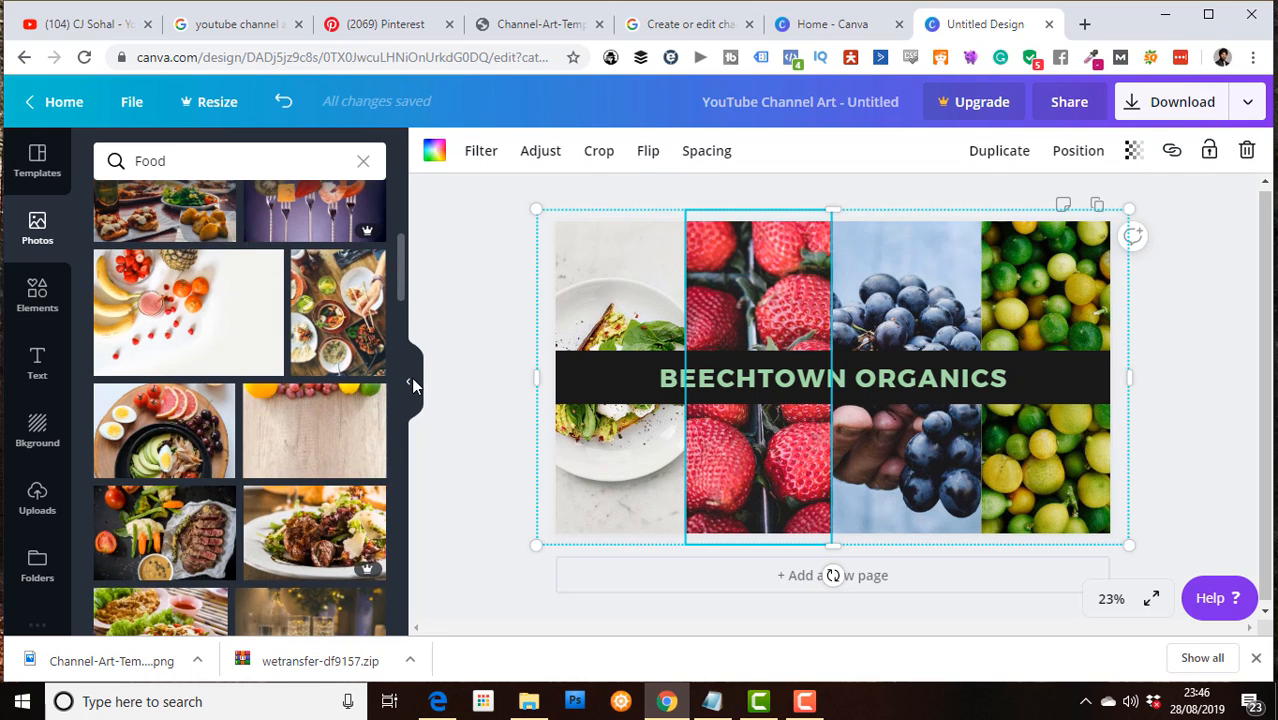
pyautogui.scroll(3, 417, 302)
pyautogui.scroll(-10, 417, 476)
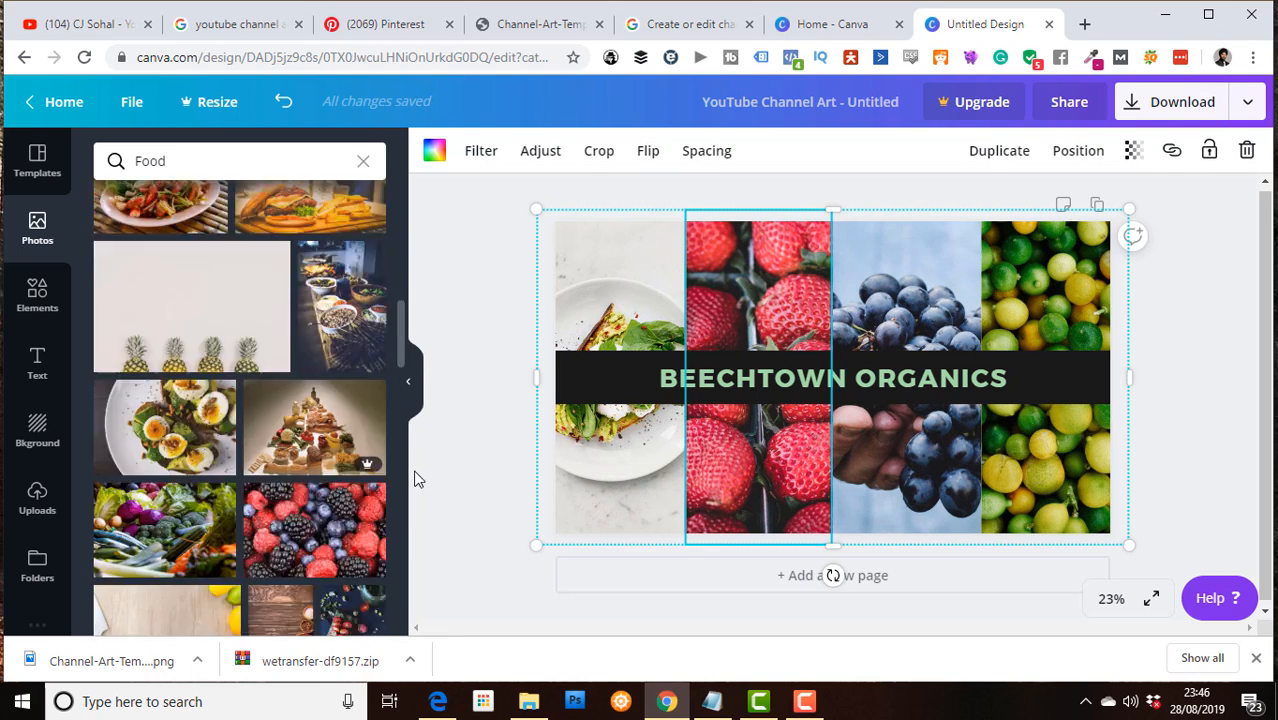
pyautogui.scroll(-5, 397, 510)
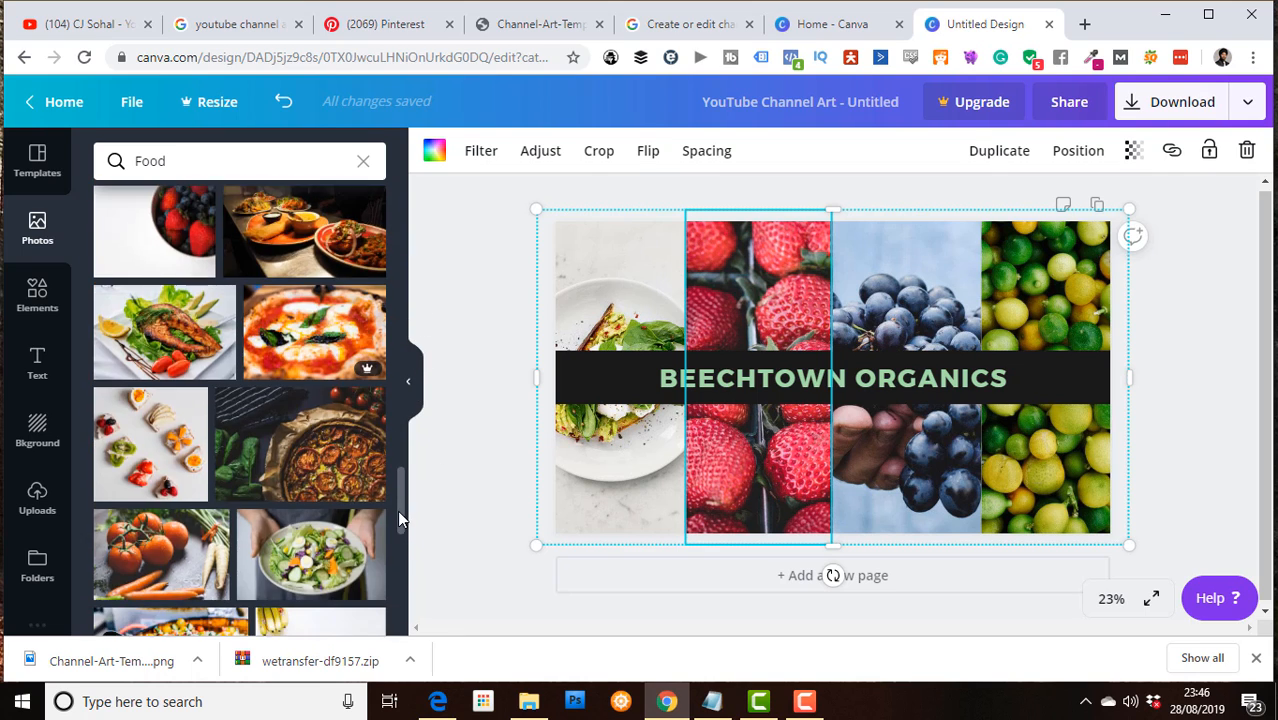
pyautogui.scroll(-4, 397, 510)
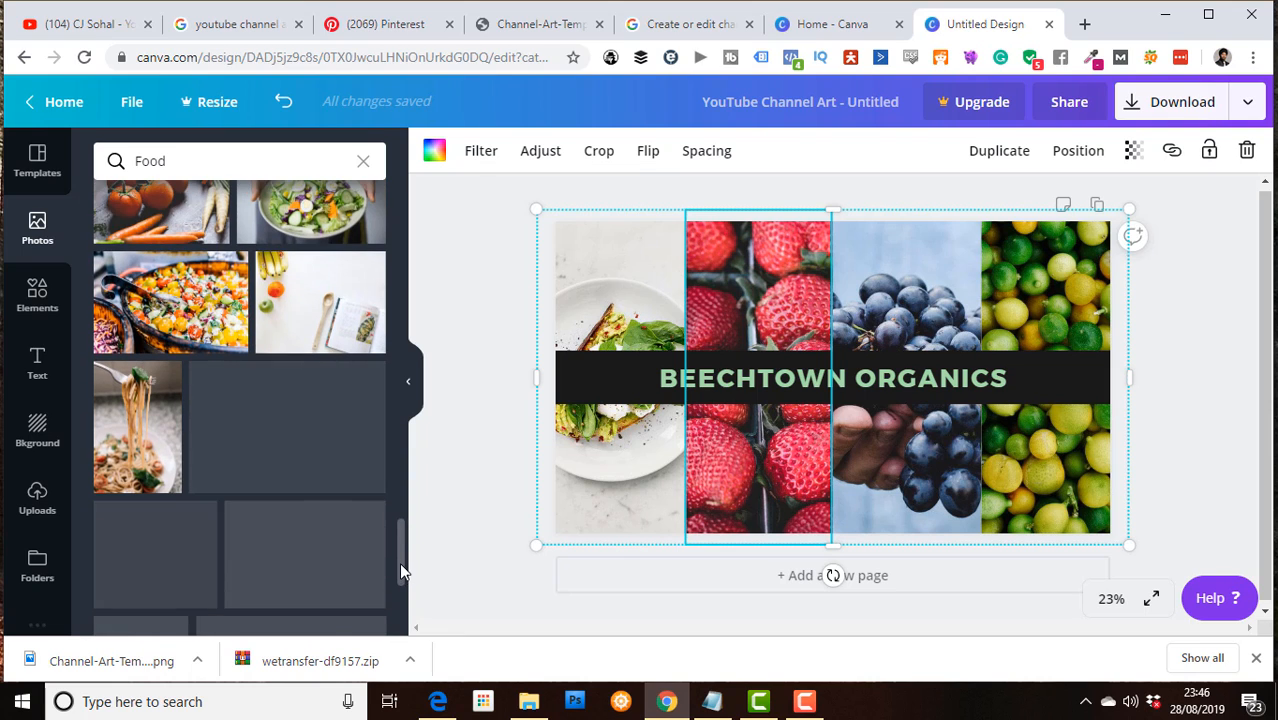
pyautogui.scroll(-4, 397, 513)
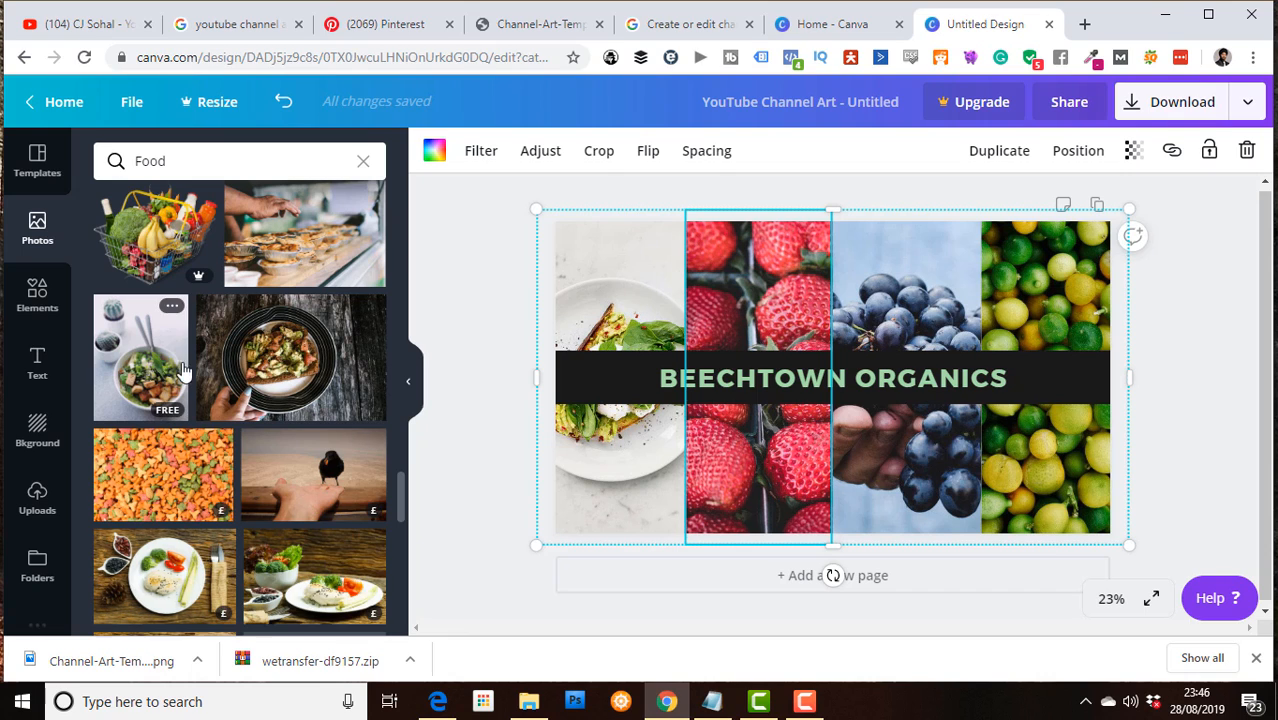
pyautogui.moveTo(299, 352); pyautogui.dragTo(755, 330)
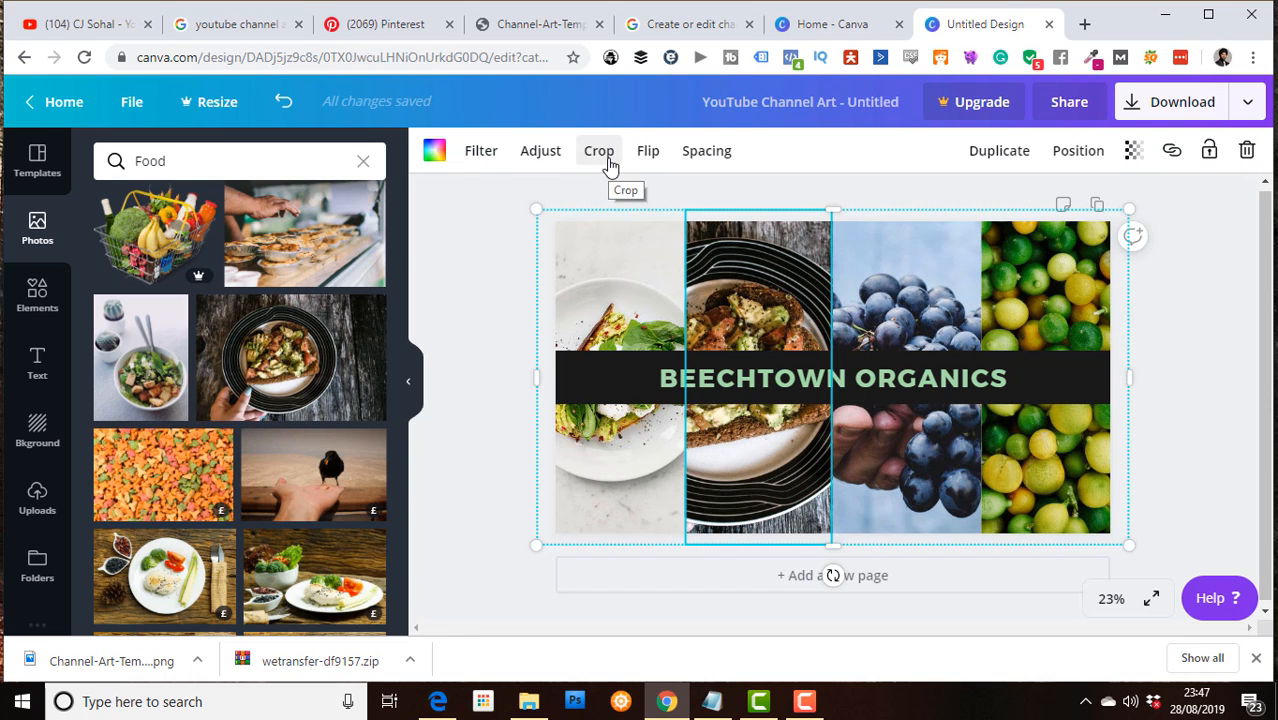
# Crop the second panel's toast photo so that more of the plate's rim and the holding hand lie within the panel.
pyautogui.click(599, 151)
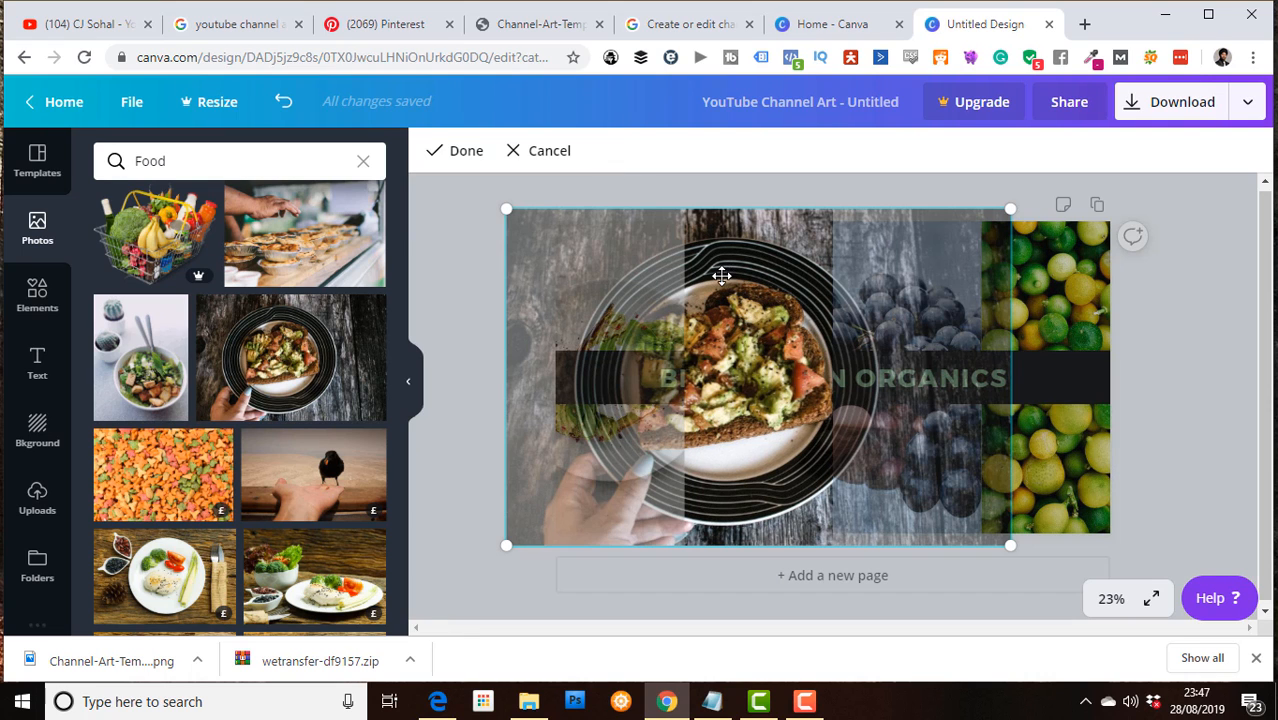
pyautogui.moveTo(721, 276); pyautogui.dragTo(775, 288)
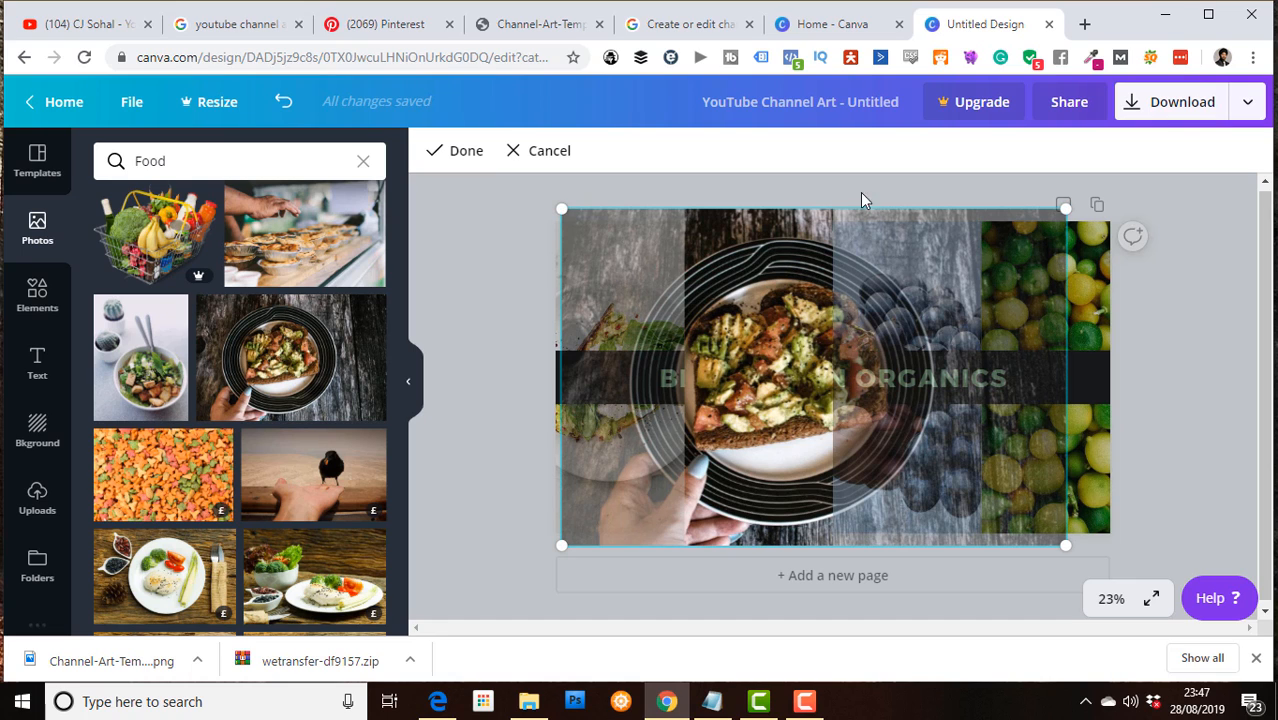
pyautogui.click(453, 160)
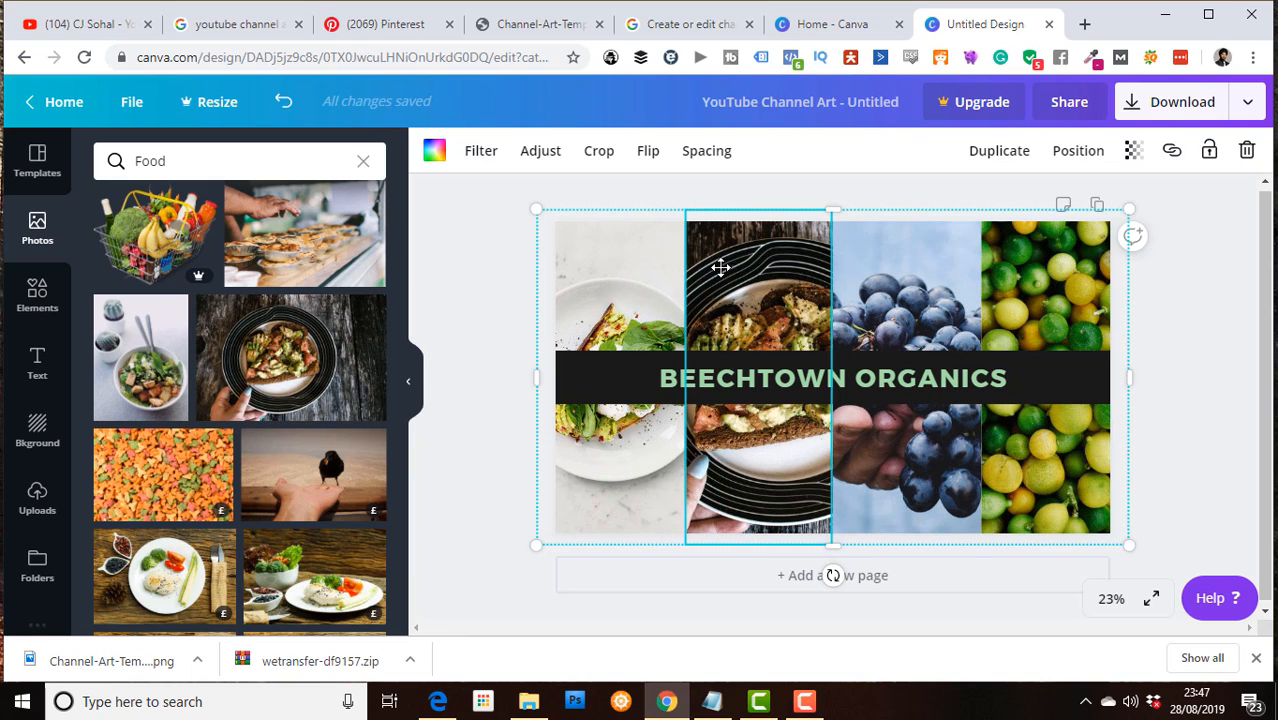
# Clear the photos from the second, third and fourth panels, undoing the accidental deletion of the whole photo grid.
pyautogui.press('Delete')
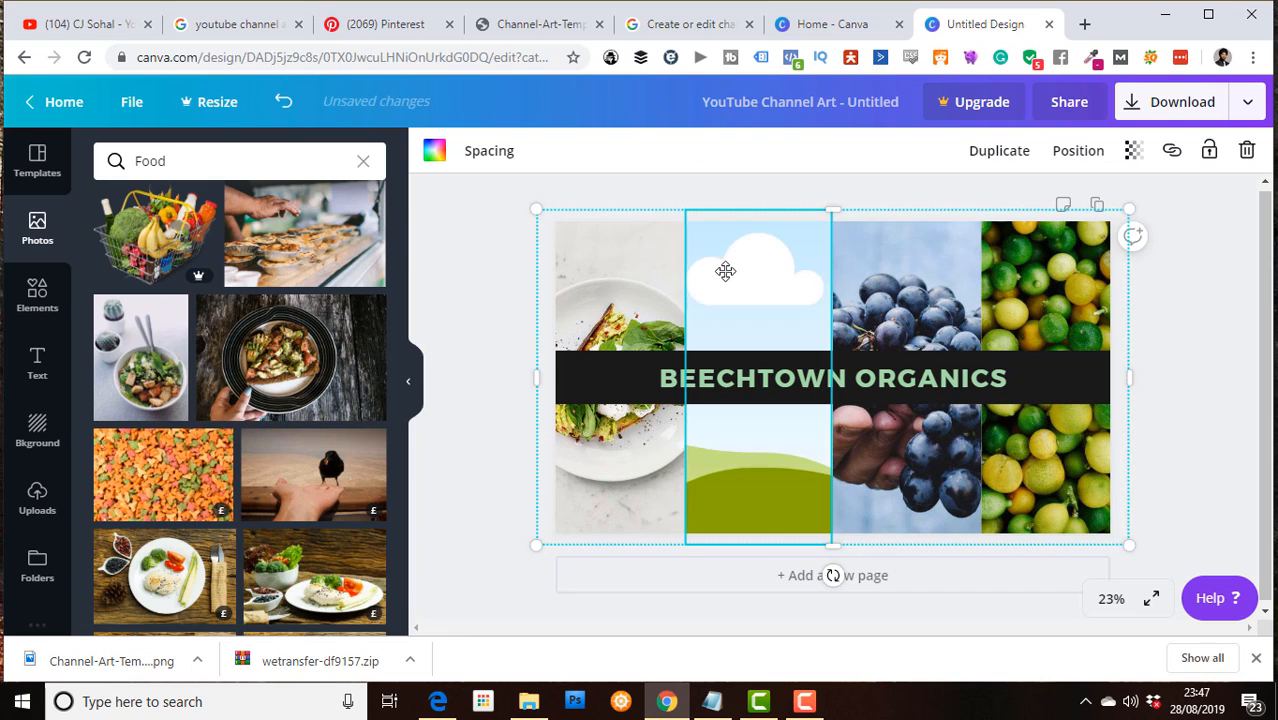
pyautogui.press('Delete')
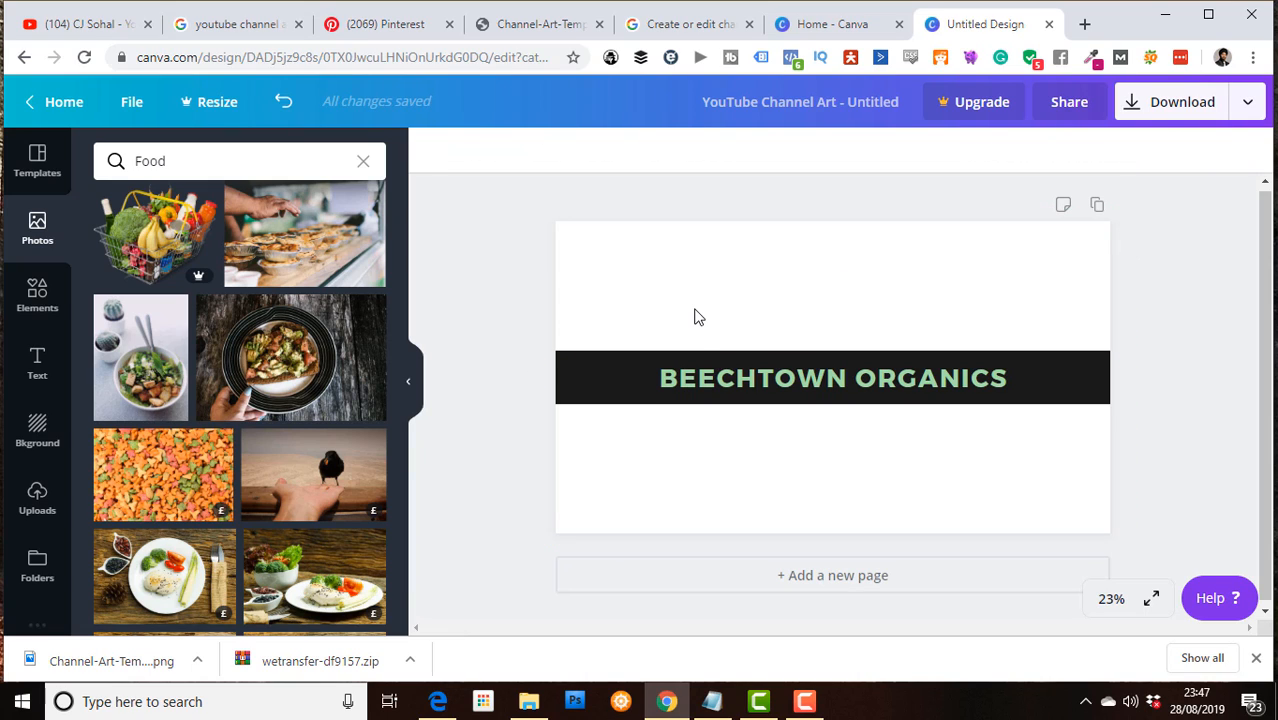
pyautogui.hotkey('ctrl', 'z')
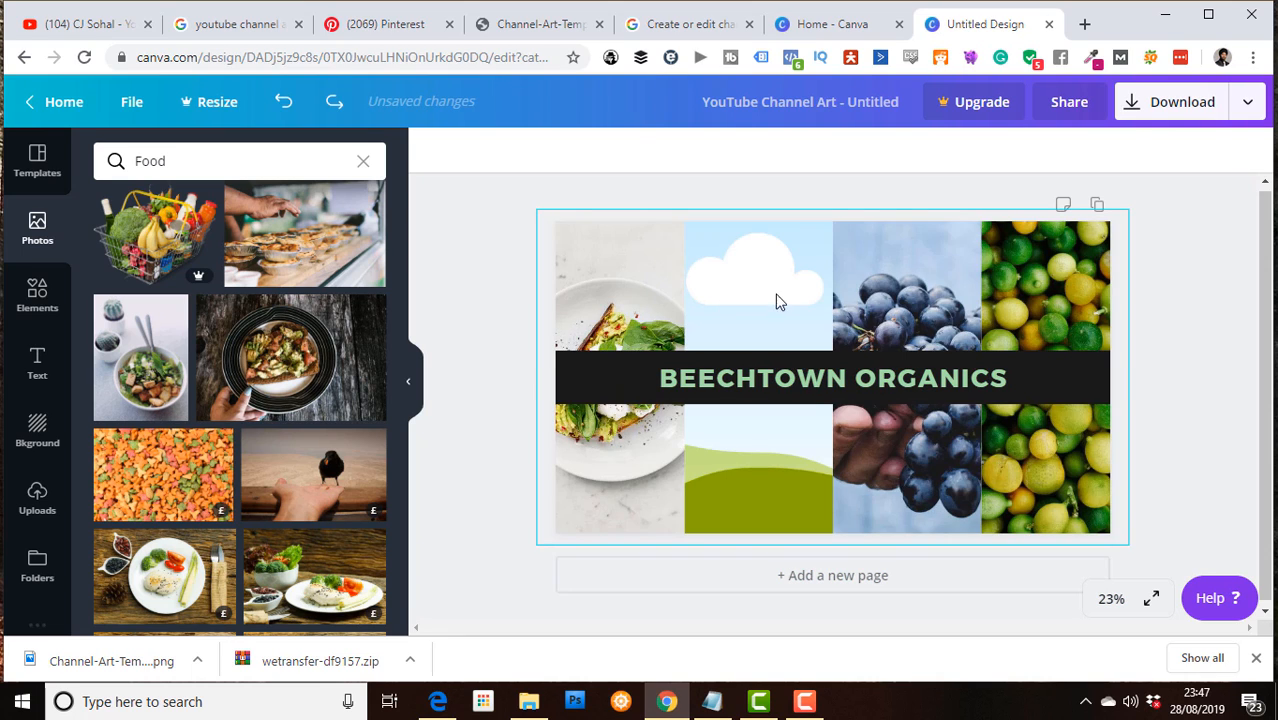
pyautogui.click(871, 297)
pyautogui.press('Delete')
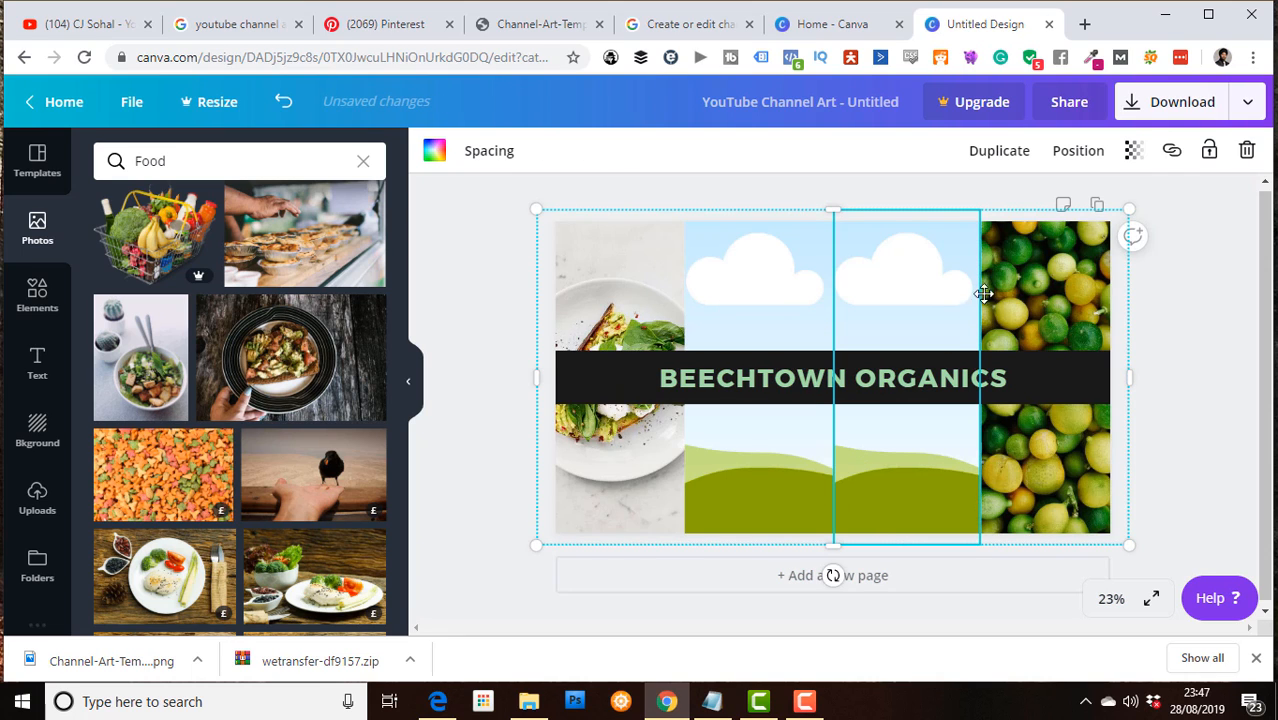
pyautogui.click(1015, 297)
pyautogui.press('Delete')
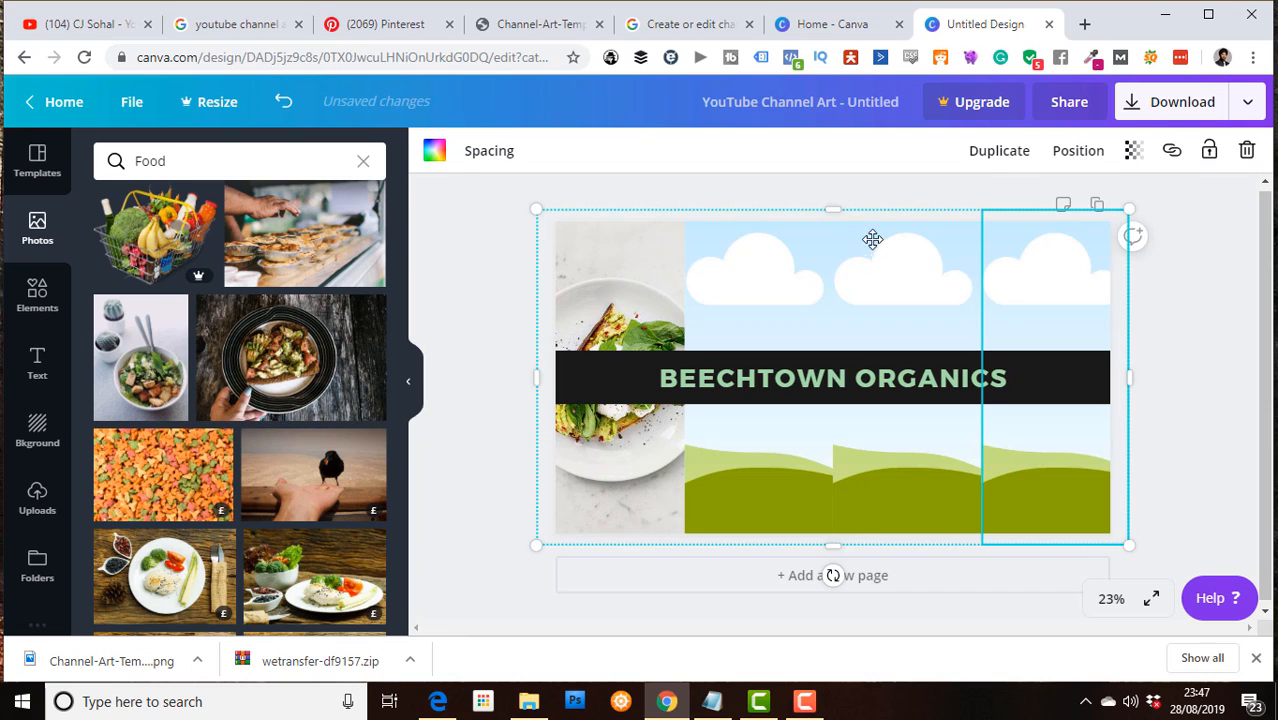
# Examine how the panels of the photo grid can be selected and which position options the first panel offers.
pyautogui.click(869, 218)
pyautogui.click(869, 224)
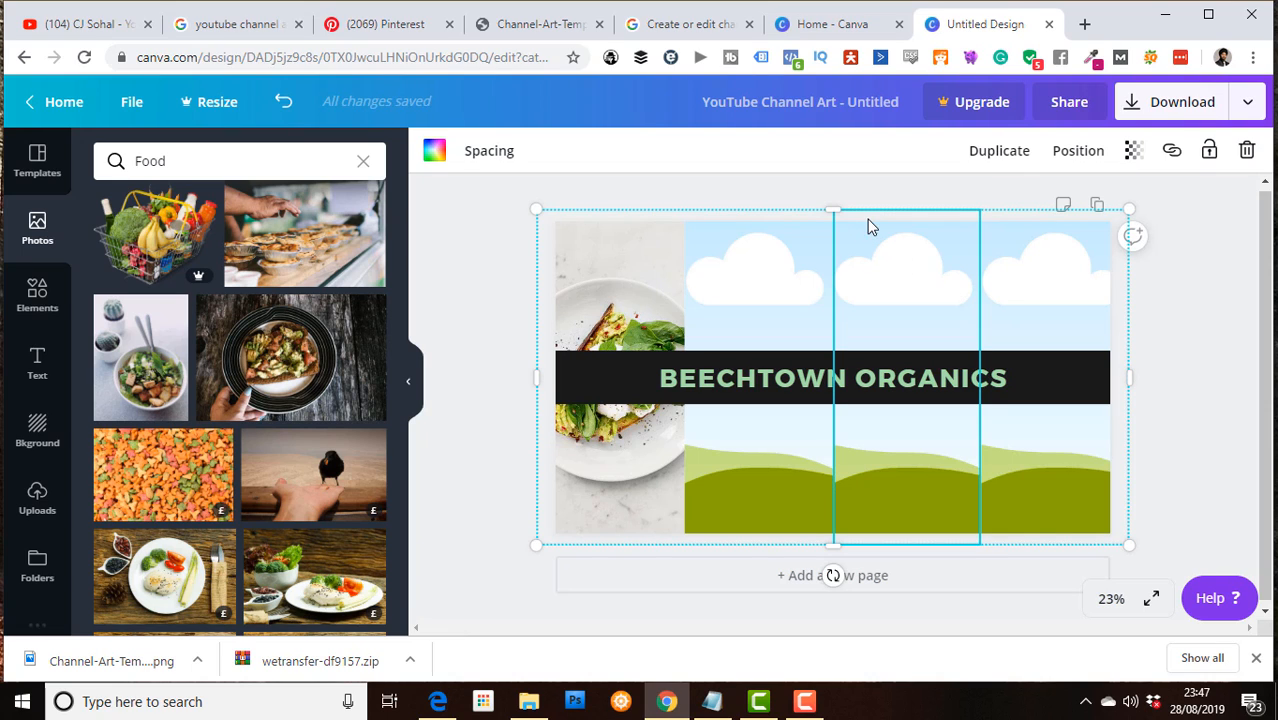
pyautogui.click(863, 217)
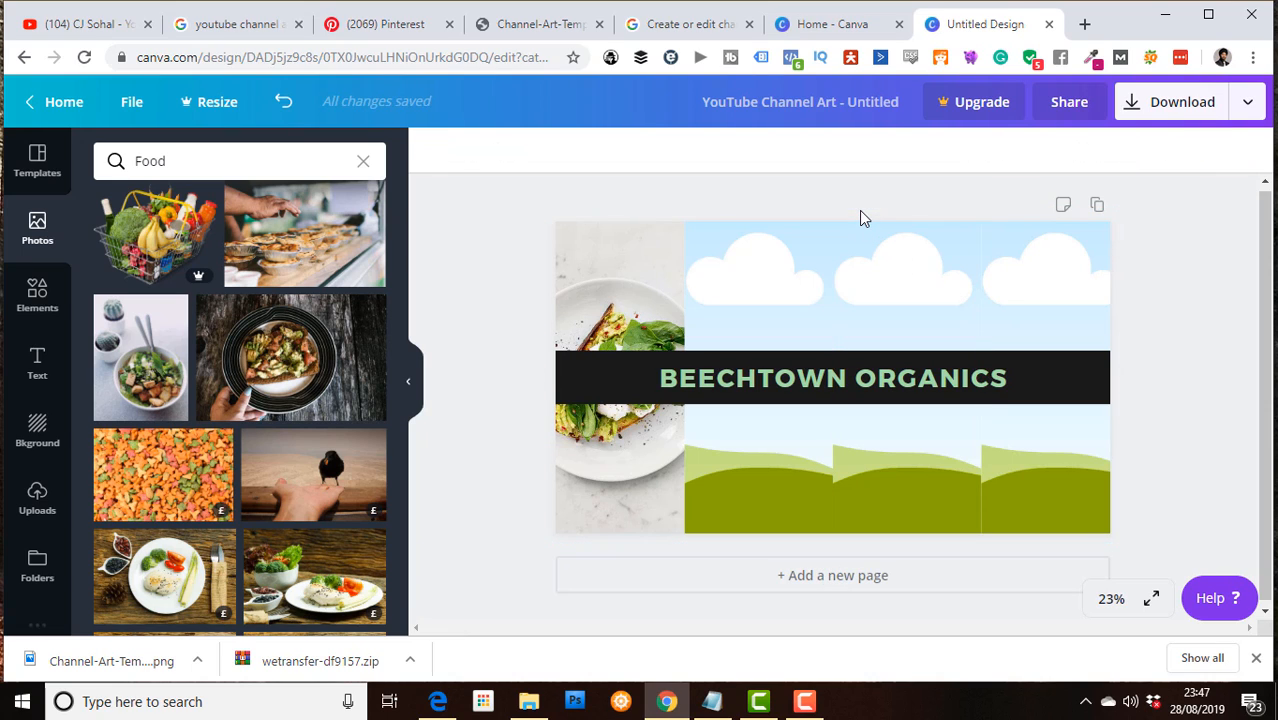
pyautogui.click(860, 220)
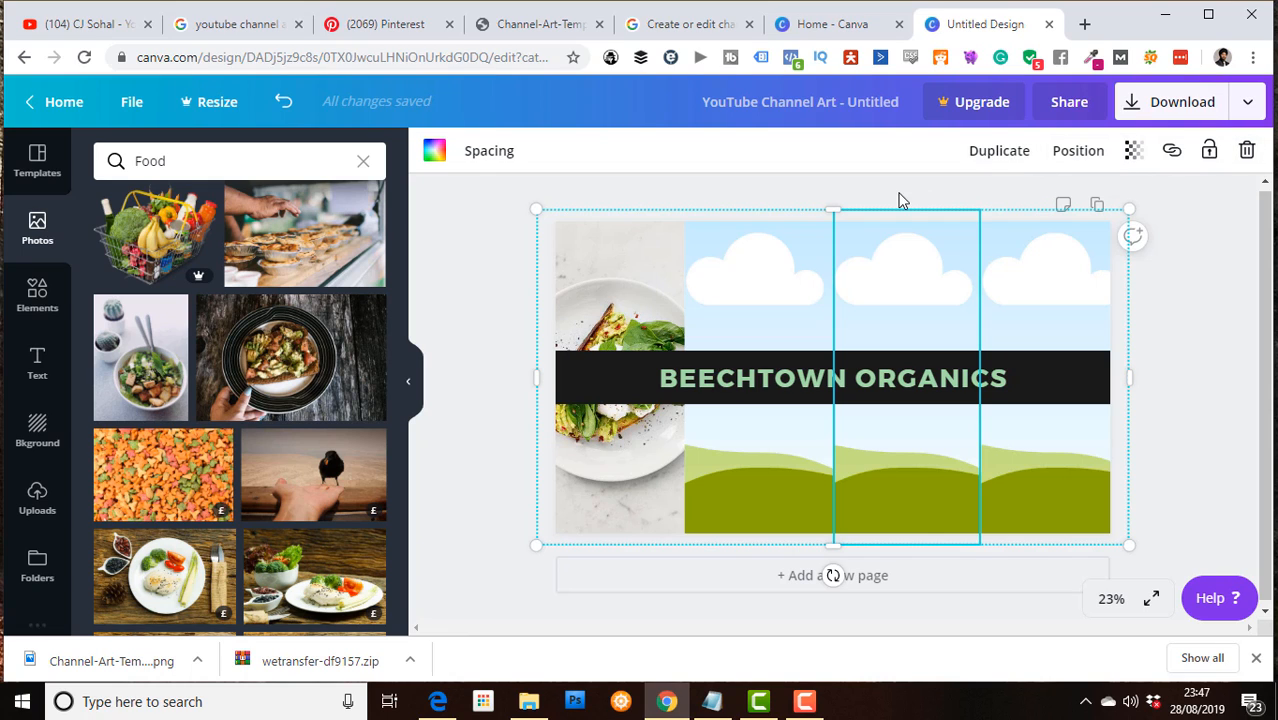
pyautogui.rightClick(895, 223)
pyautogui.click(875, 231)
pyautogui.click(662, 243)
pyautogui.rightClick(662, 243)
pyautogui.click(640, 243)
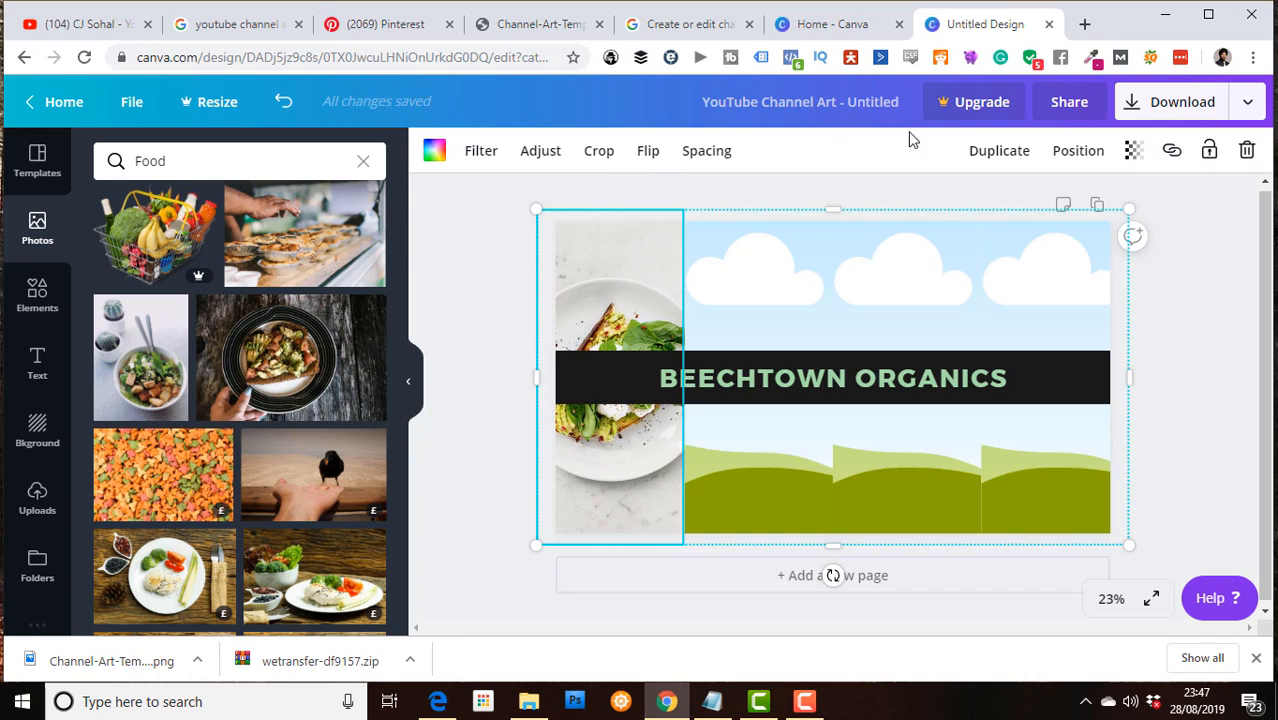
pyautogui.click(1080, 155)
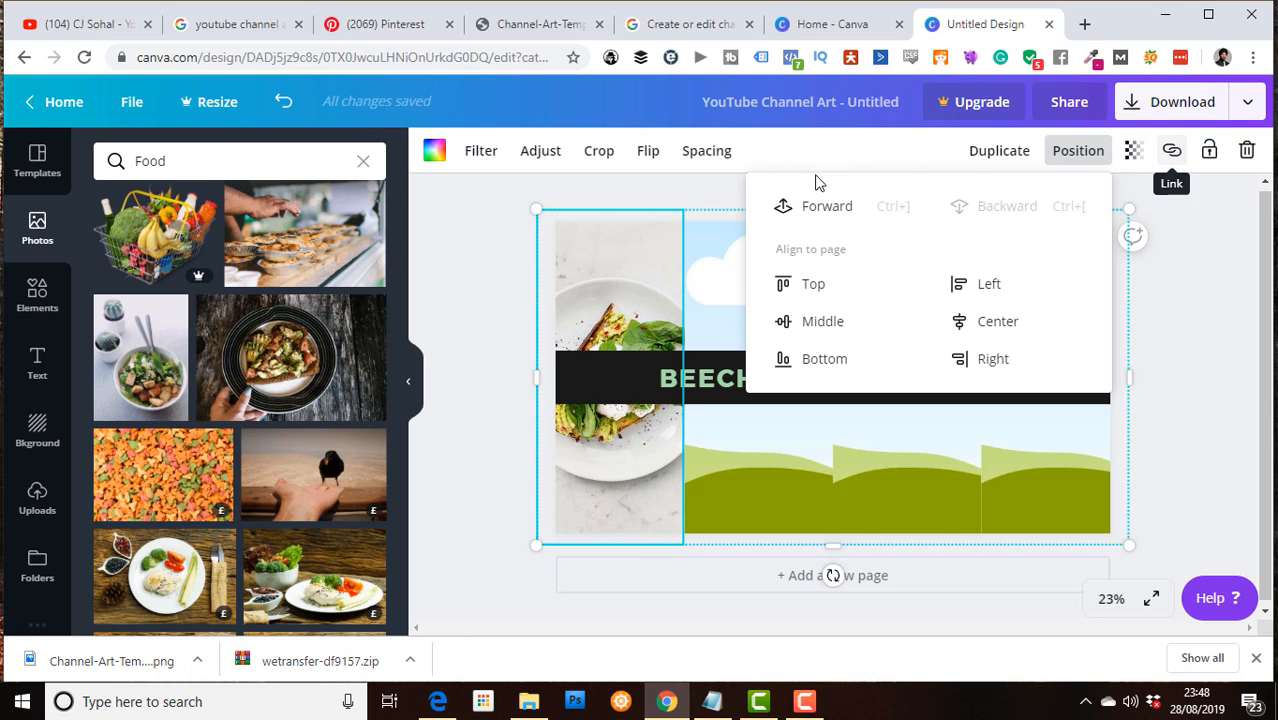
pyautogui.click(494, 246)
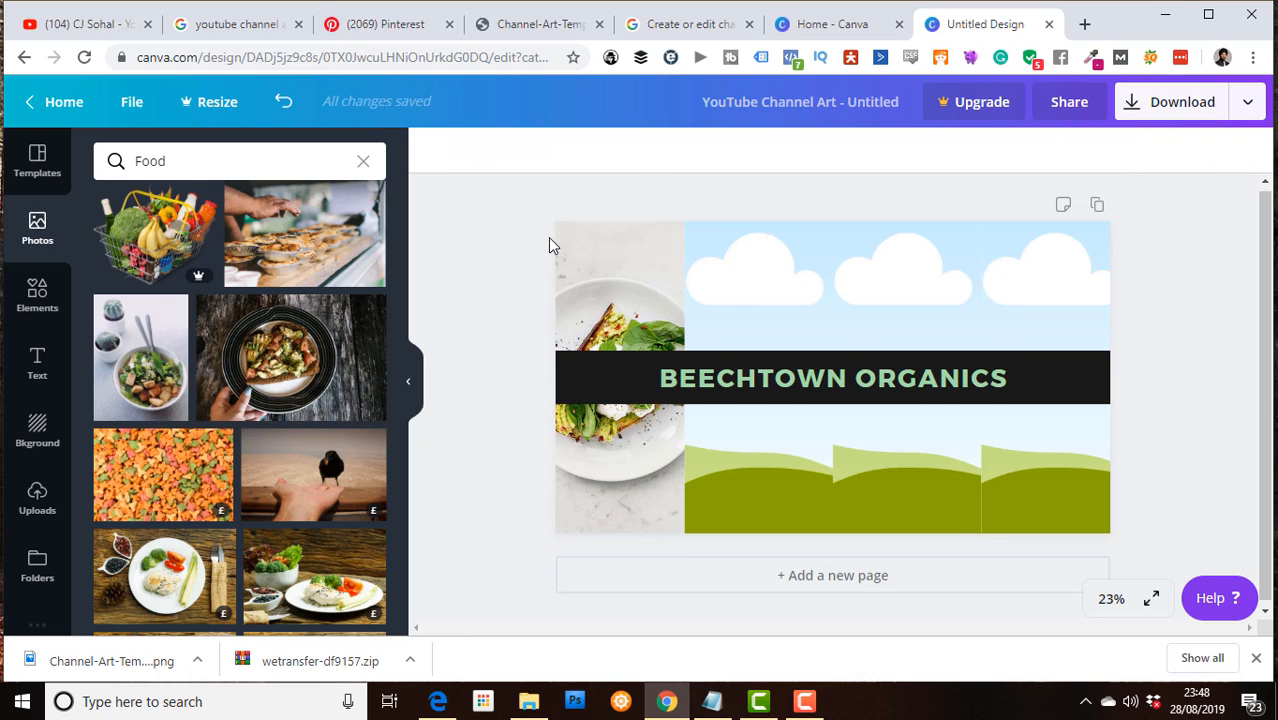
# Clear the photo from the first panel and delete the entire four-panel grid behind the title band.
pyautogui.click(556, 241)
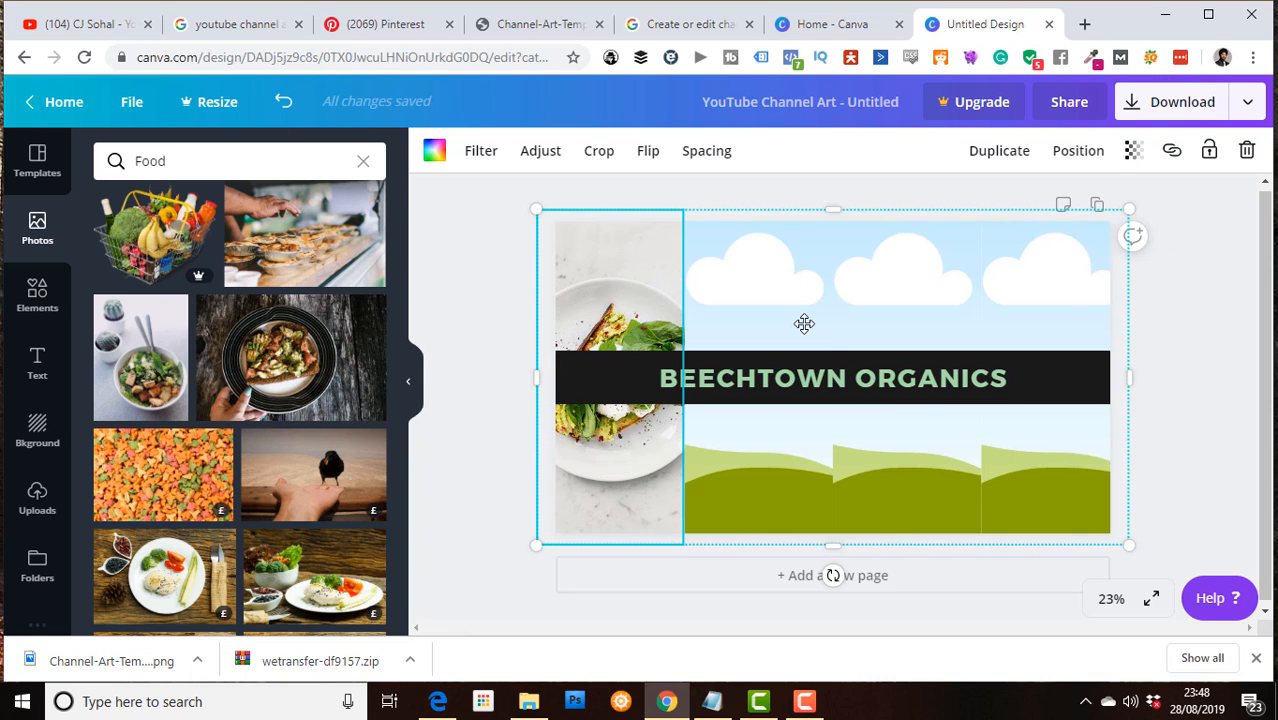
pyautogui.press('Delete')
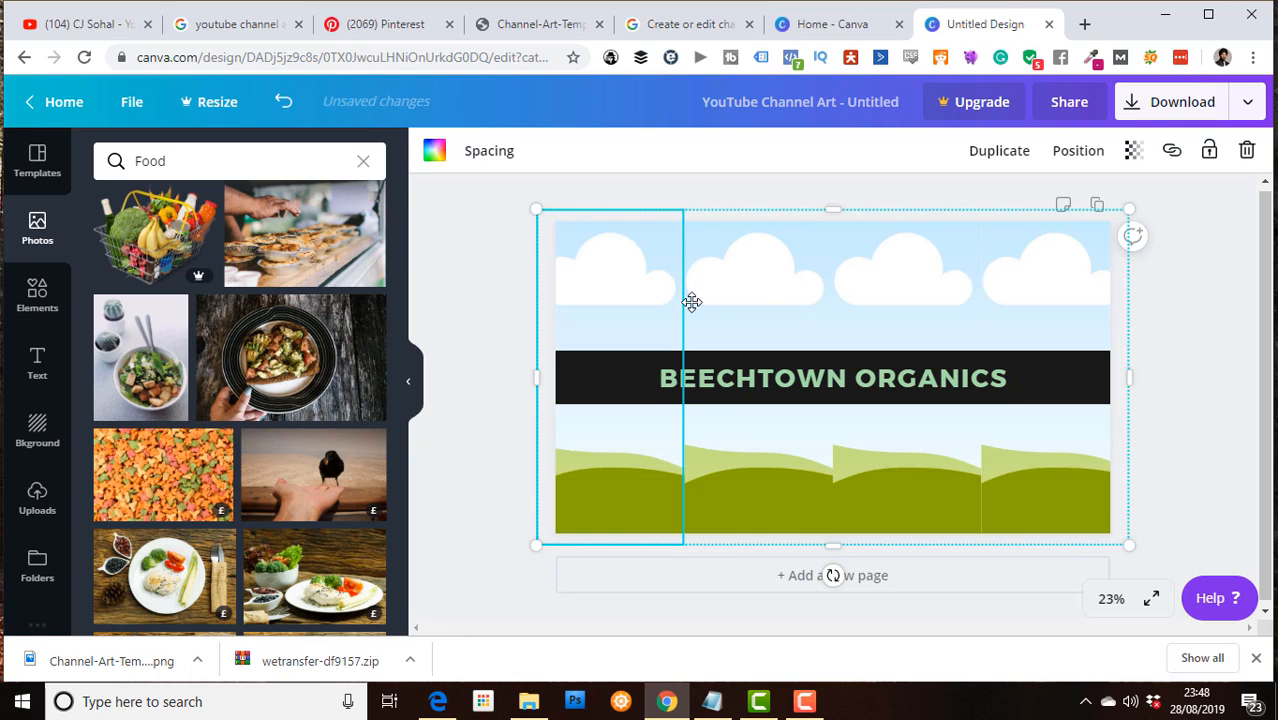
pyautogui.click(770, 268)
pyautogui.press('Delete')
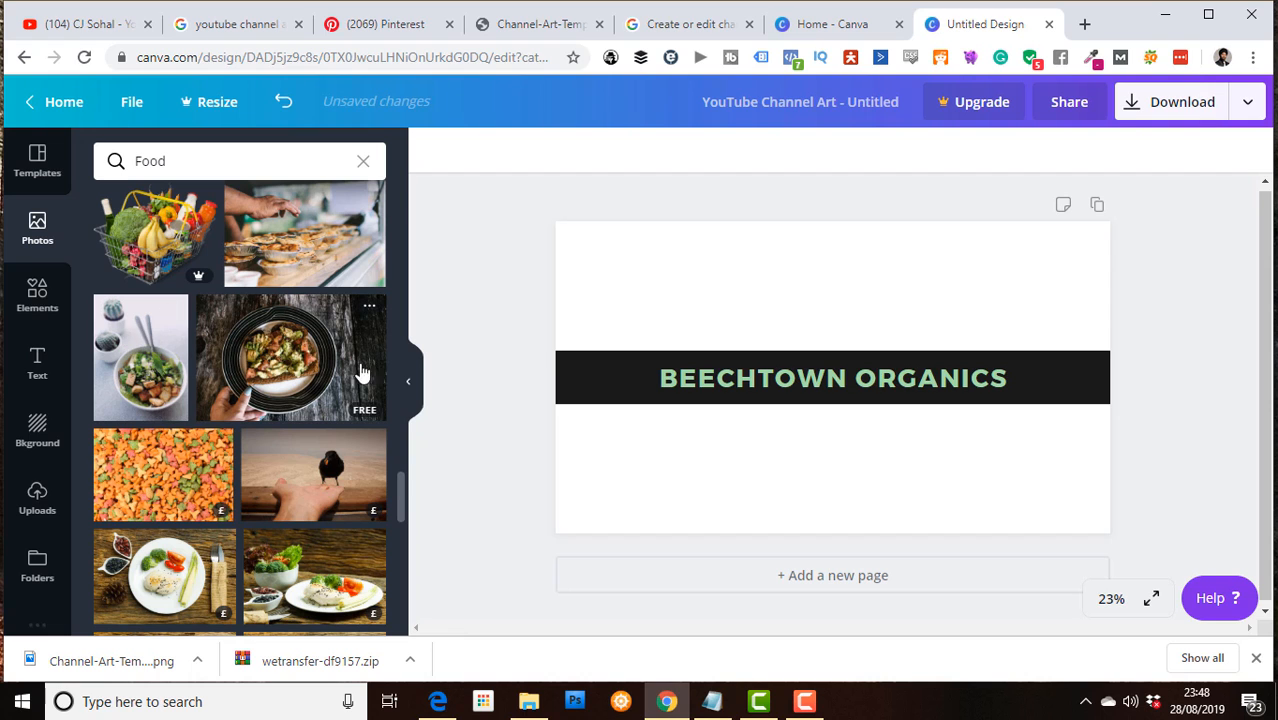
# Clear the Food search and browse the trending photos in the photo library.
pyautogui.scroll(1, 400, 470)
pyautogui.moveTo(403, 457); pyautogui.dragTo(401, 177)
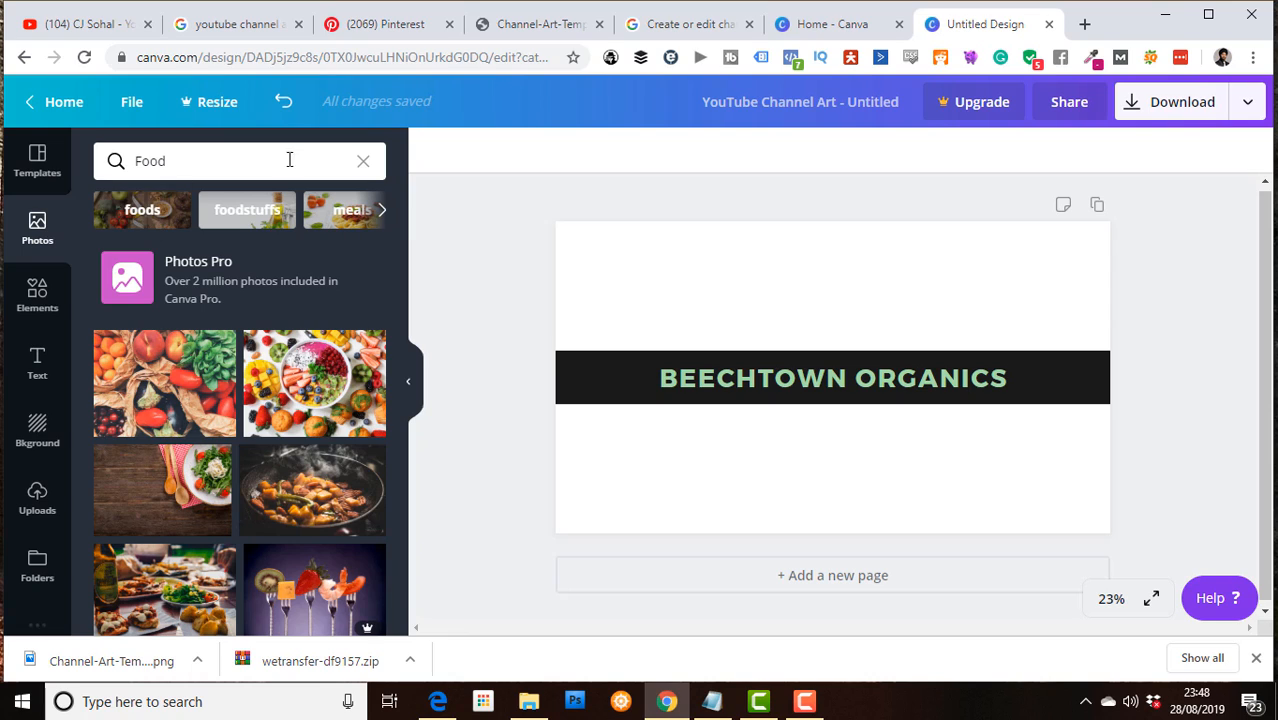
pyautogui.click(363, 162)
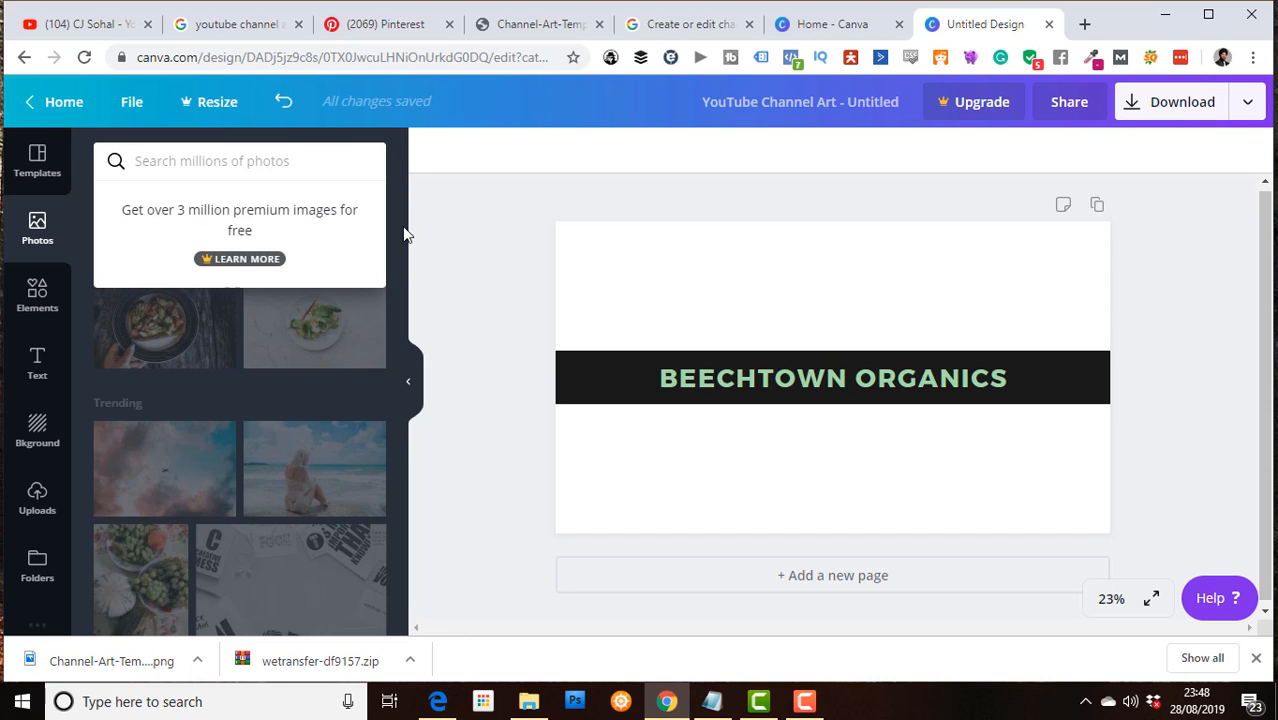
pyautogui.click(403, 265)
pyautogui.moveTo(405, 226); pyautogui.dragTo(334, 406)
pyautogui.scroll(-1, 334, 406)
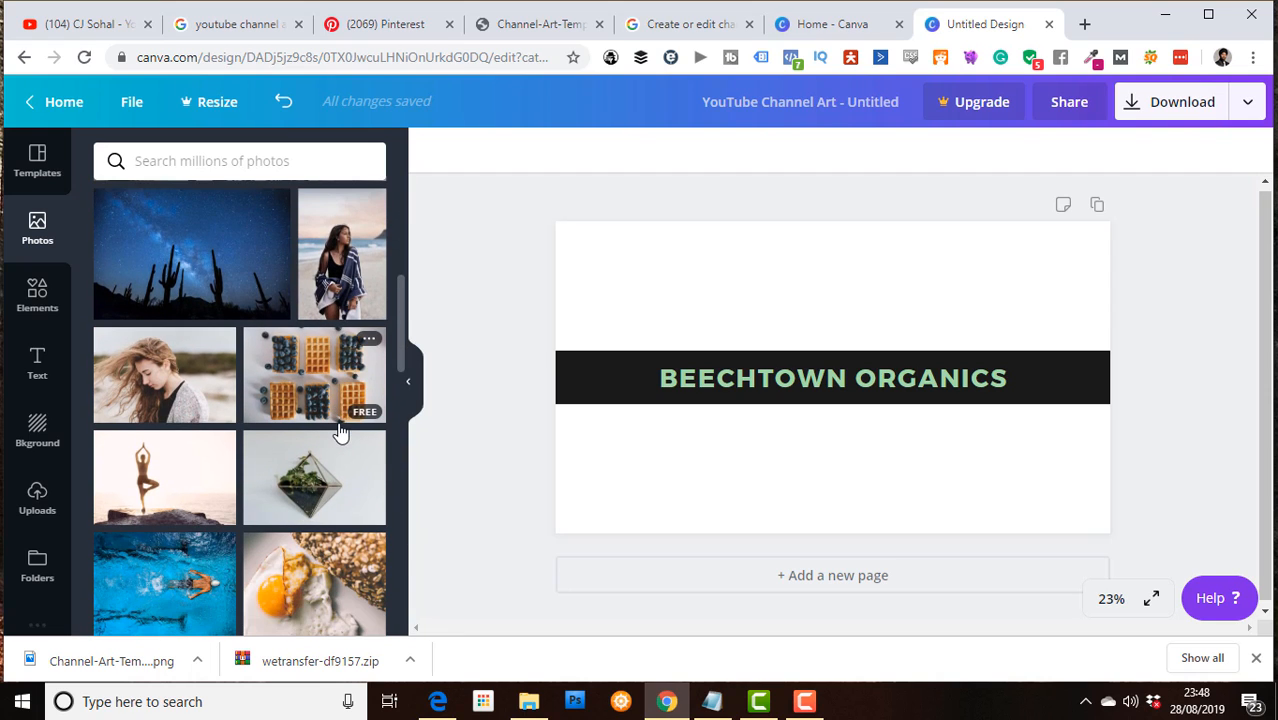
# Add the free photo of waffles and blueberries near the page's upper left corner and enlarge it to the full page height.
pyautogui.moveTo(318, 382); pyautogui.dragTo(553, 337)
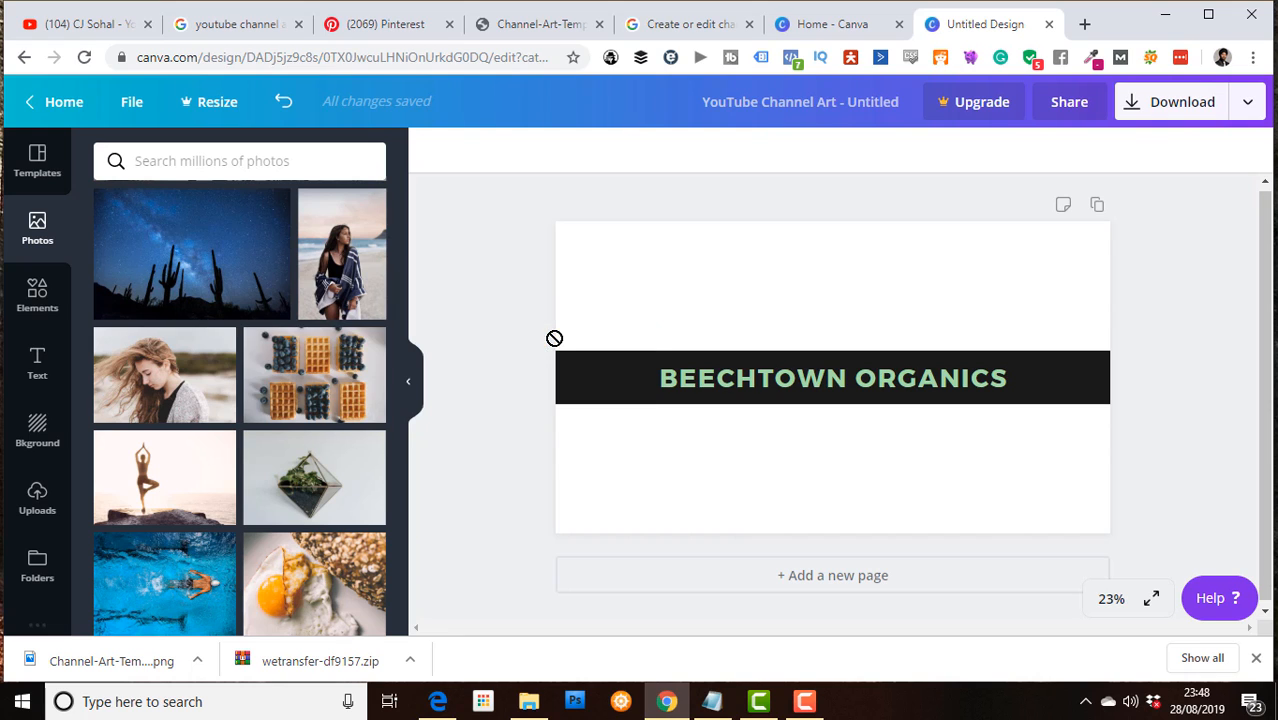
pyautogui.click(326, 378)
pyautogui.moveTo(815, 302); pyautogui.dragTo(707, 271)
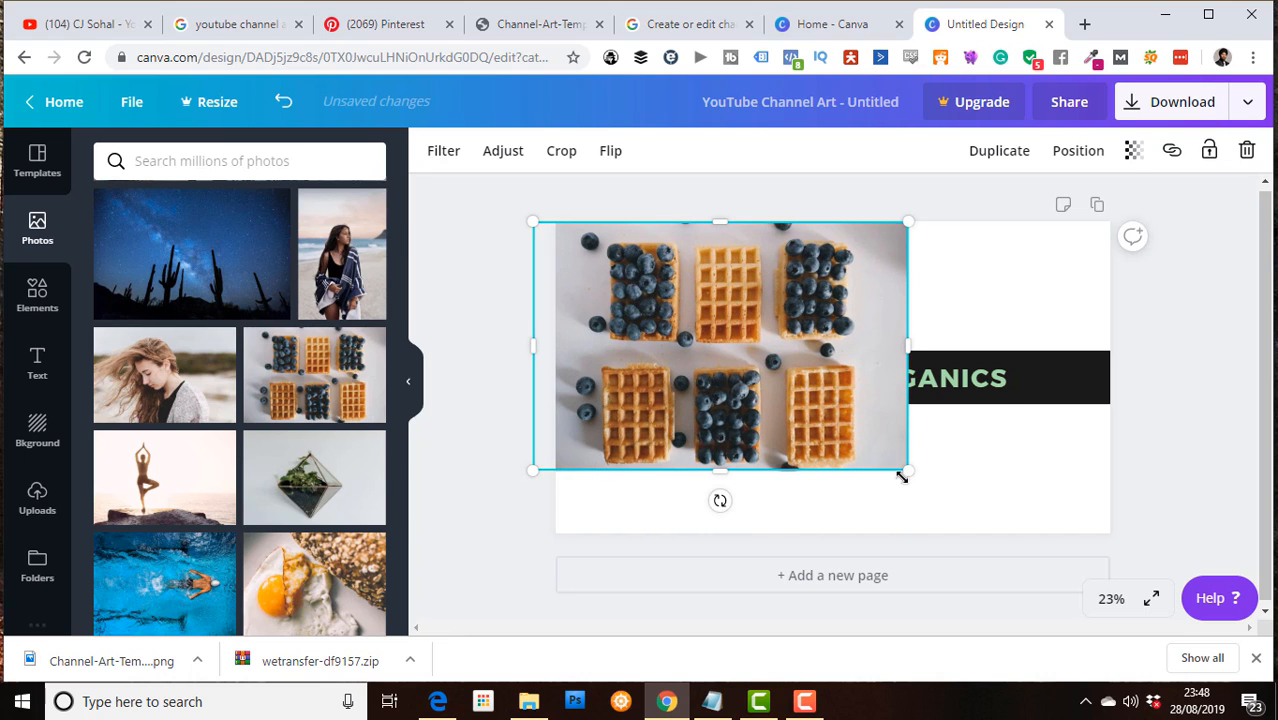
pyautogui.moveTo(906, 476); pyautogui.dragTo(993, 553)
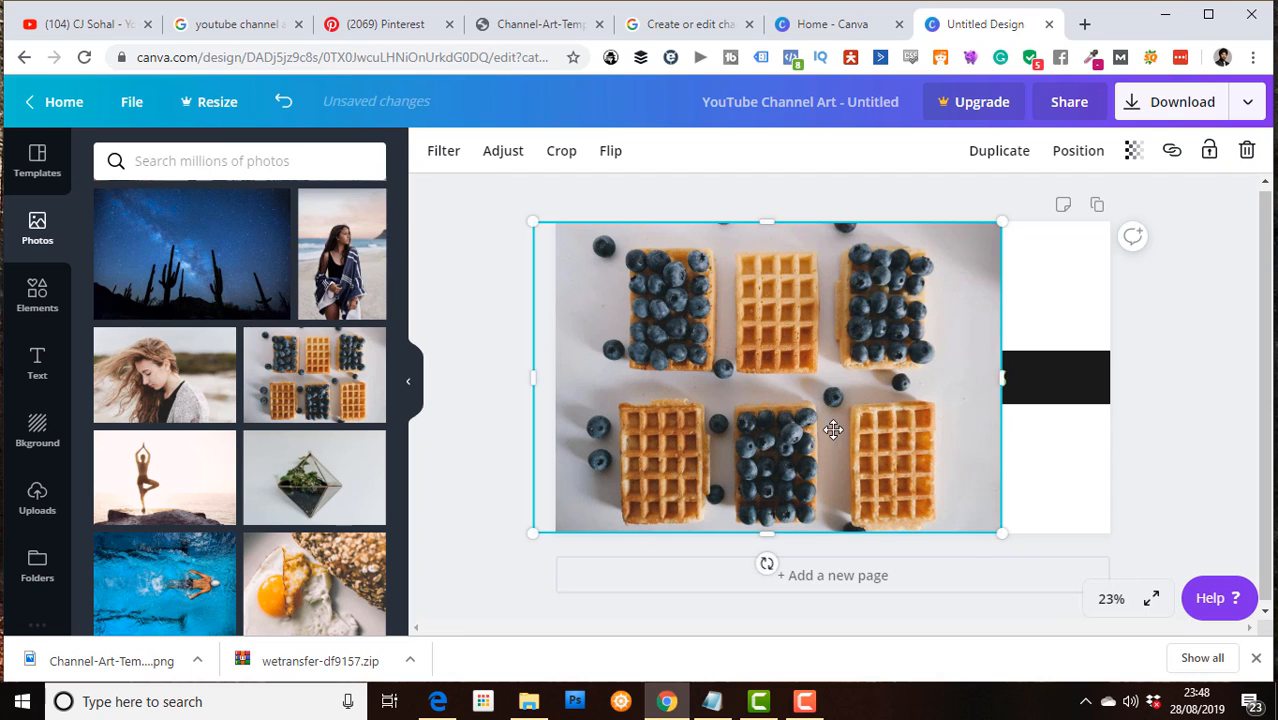
# Crop the waffle photo to its narrow middle column and place the strip flush with the page's left edge.
pyautogui.click(560, 158)
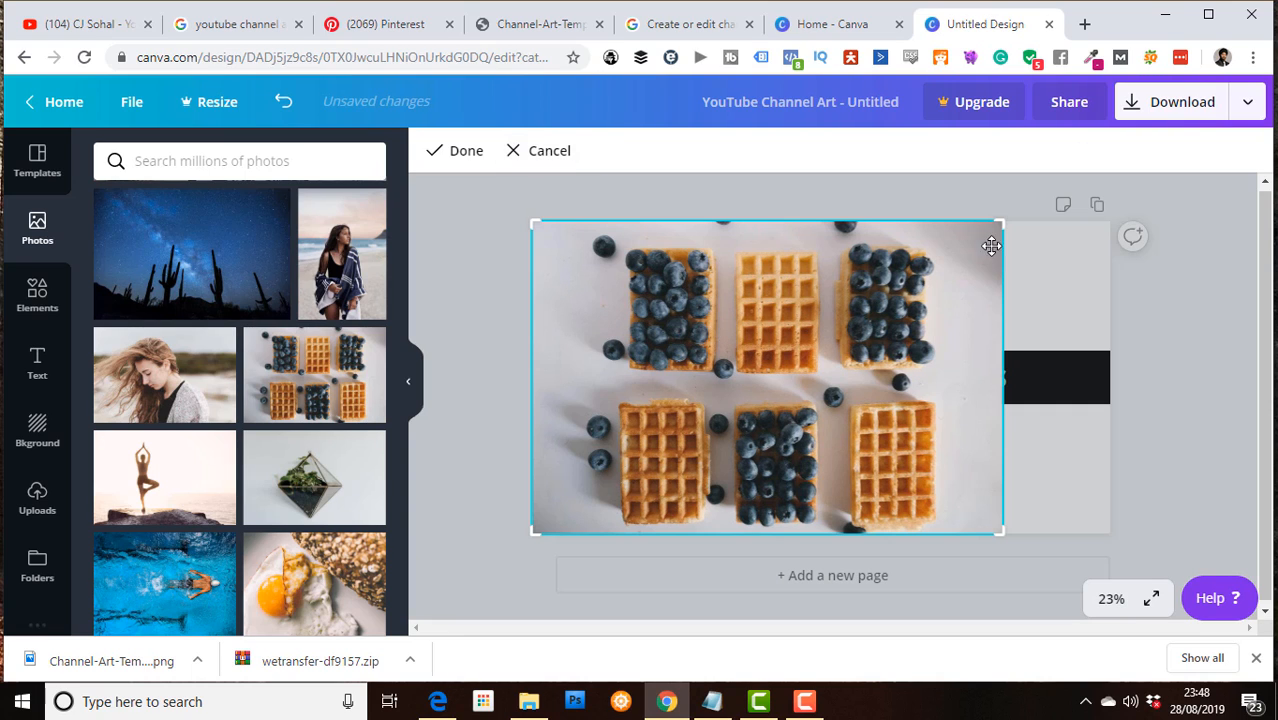
pyautogui.moveTo(1000, 222); pyautogui.dragTo(832, 223)
pyautogui.moveTo(553, 223); pyautogui.dragTo(718, 212)
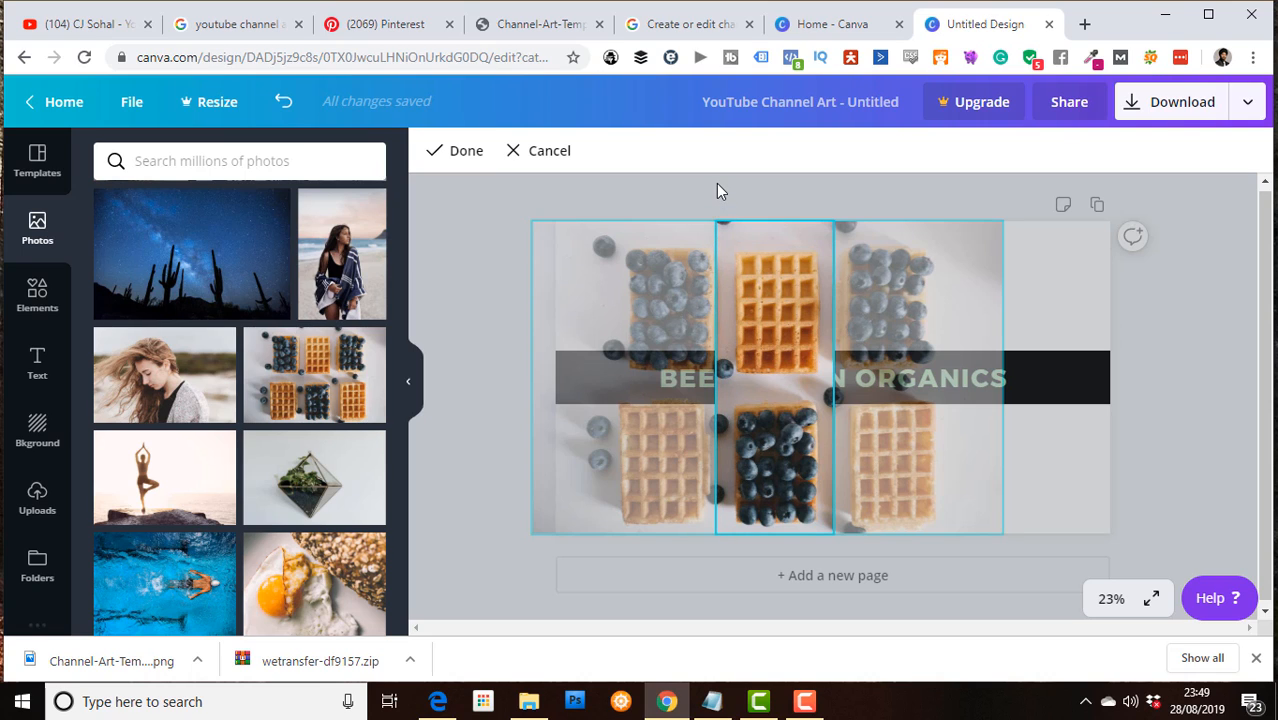
pyautogui.click(459, 148)
pyautogui.moveTo(762, 268); pyautogui.dragTo(603, 267)
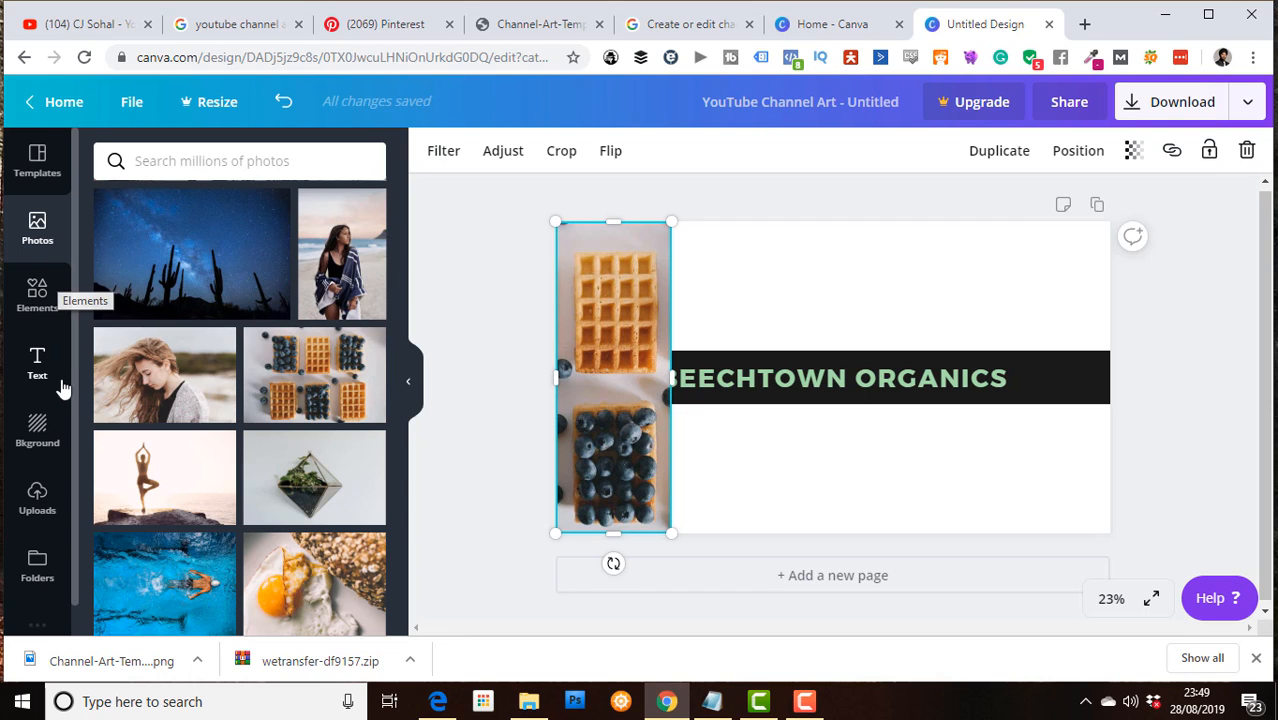
# Add the uploaded photo of four students at a library table beside the waffle strip and enlarge it to the full page height.
pyautogui.click(40, 502)
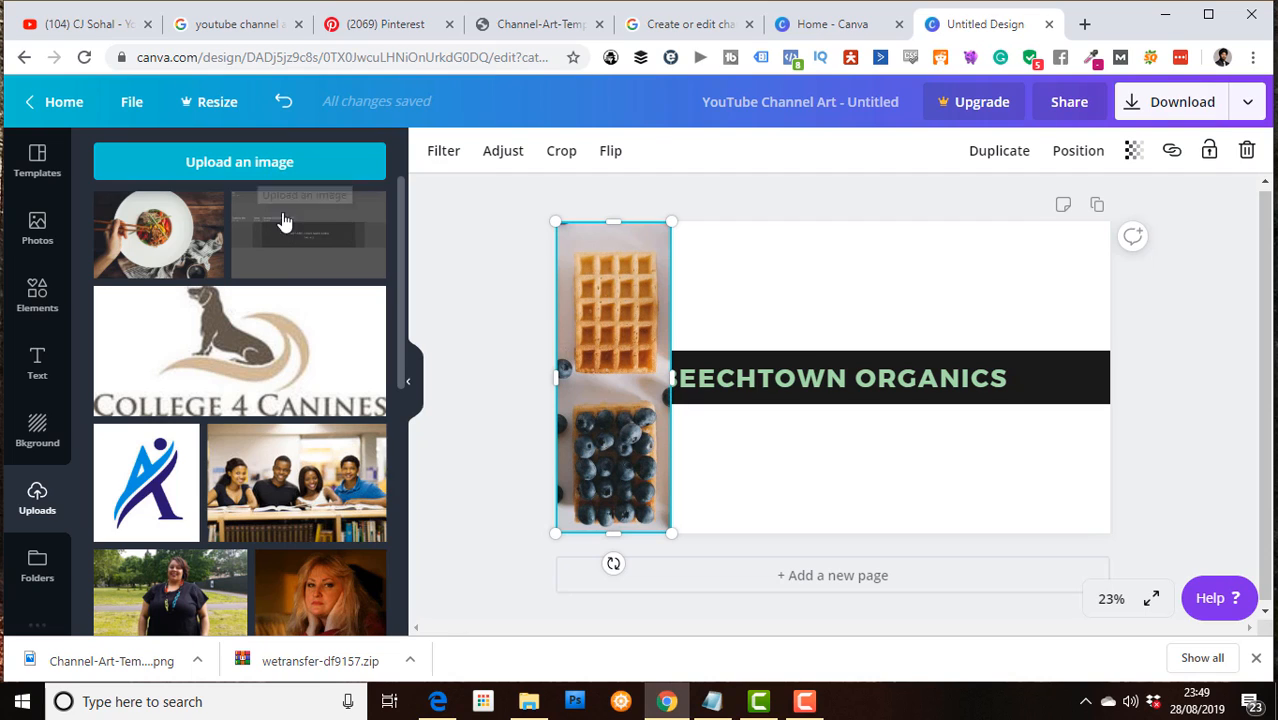
pyautogui.click(268, 484)
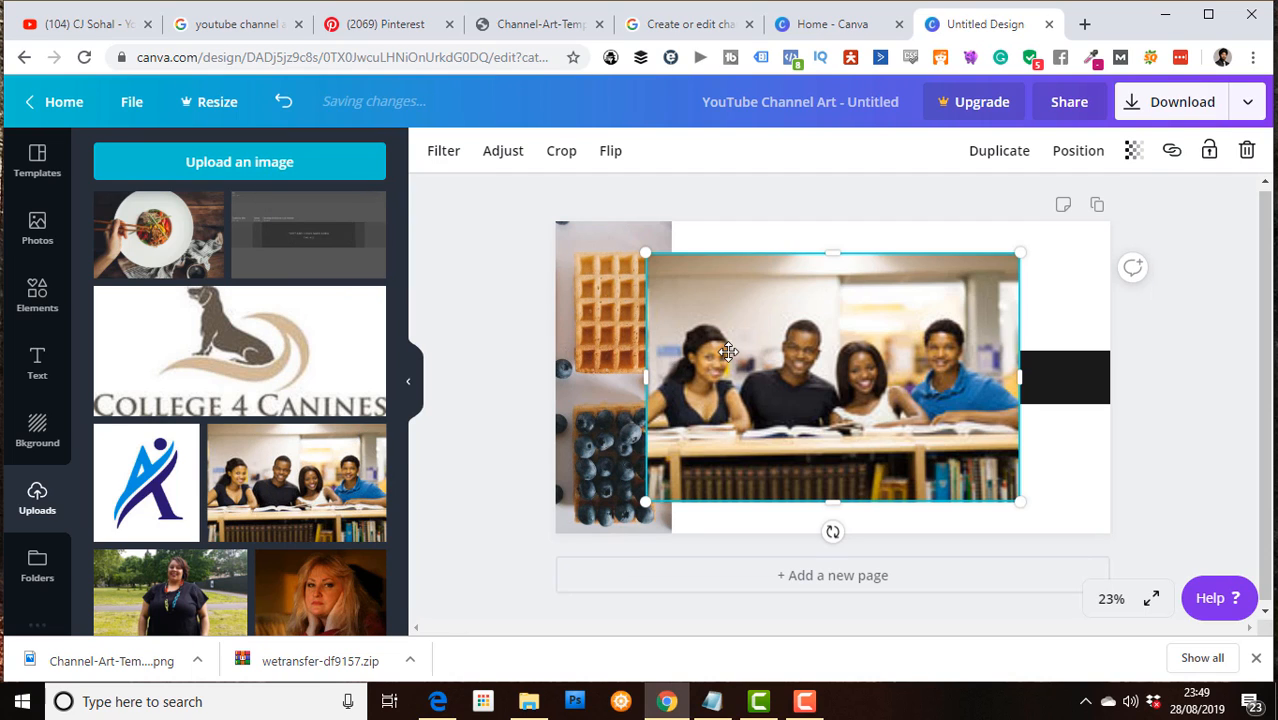
pyautogui.moveTo(712, 365); pyautogui.dragTo(751, 321)
pyautogui.moveTo(1041, 467); pyautogui.dragTo(1134, 530)
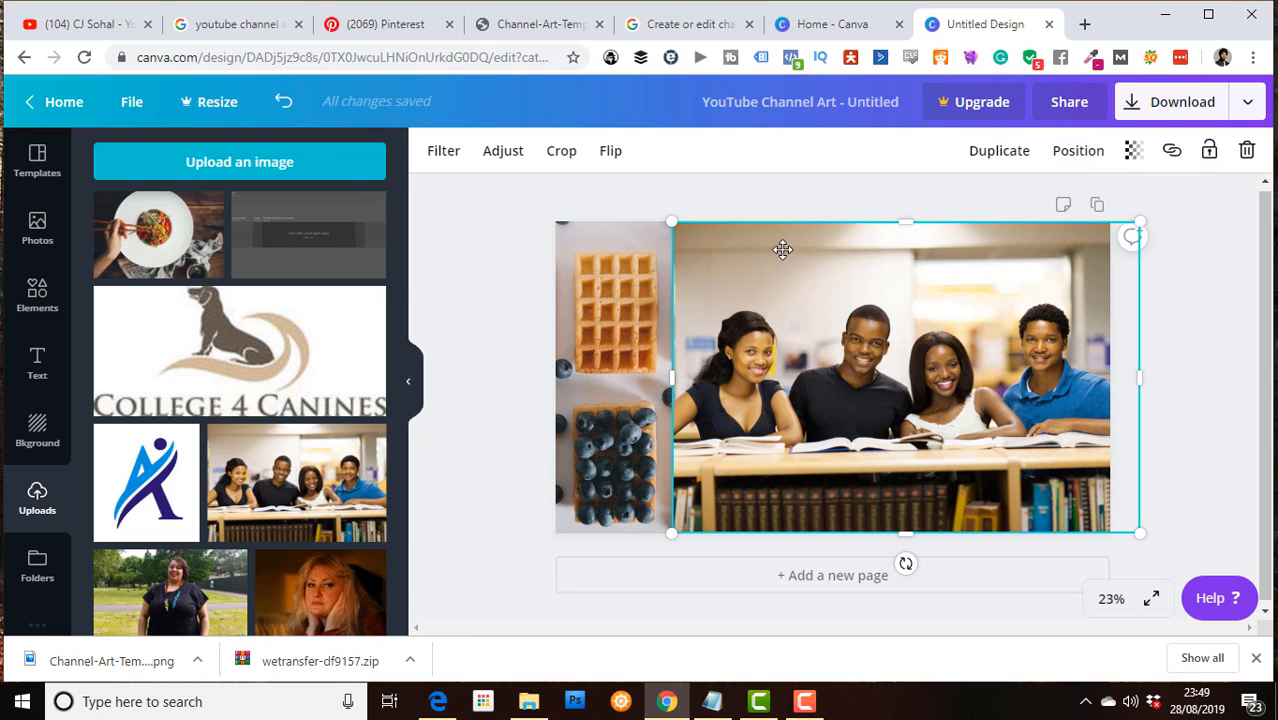
# Send the students photo and the waffle strip backward so both lie behind the title band.
pyautogui.click(1061, 162)
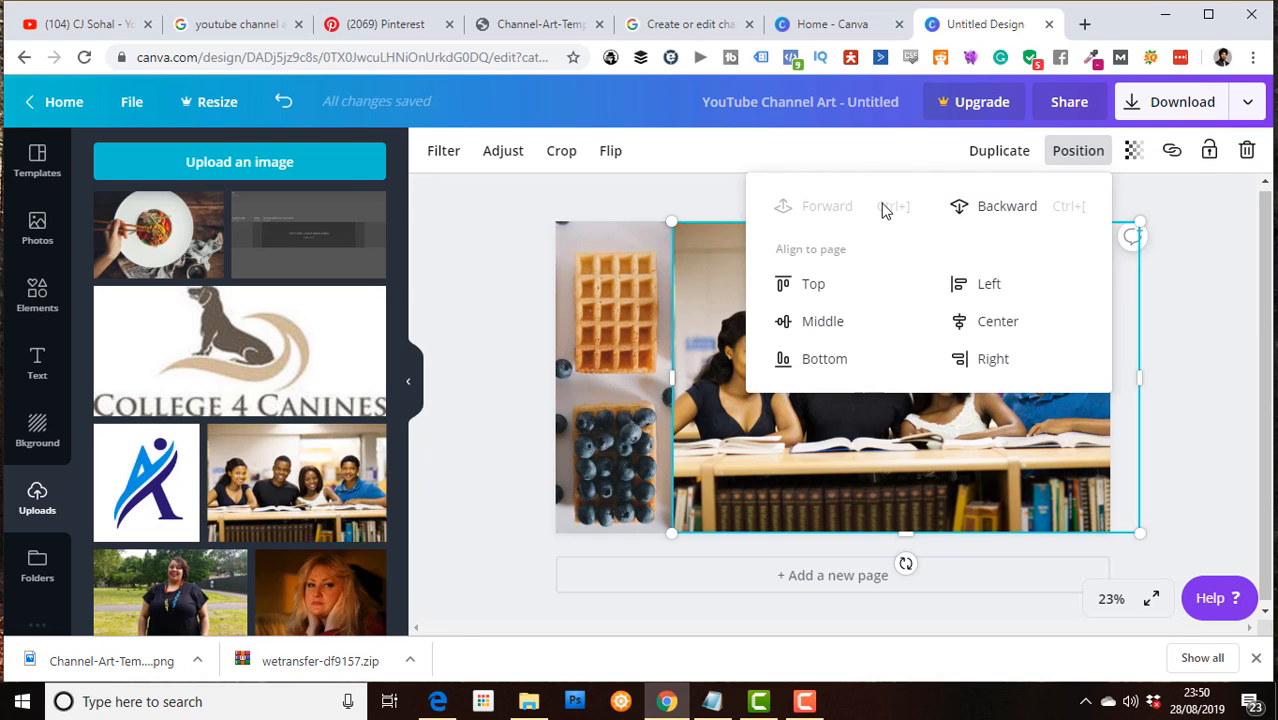
pyautogui.click(980, 209)
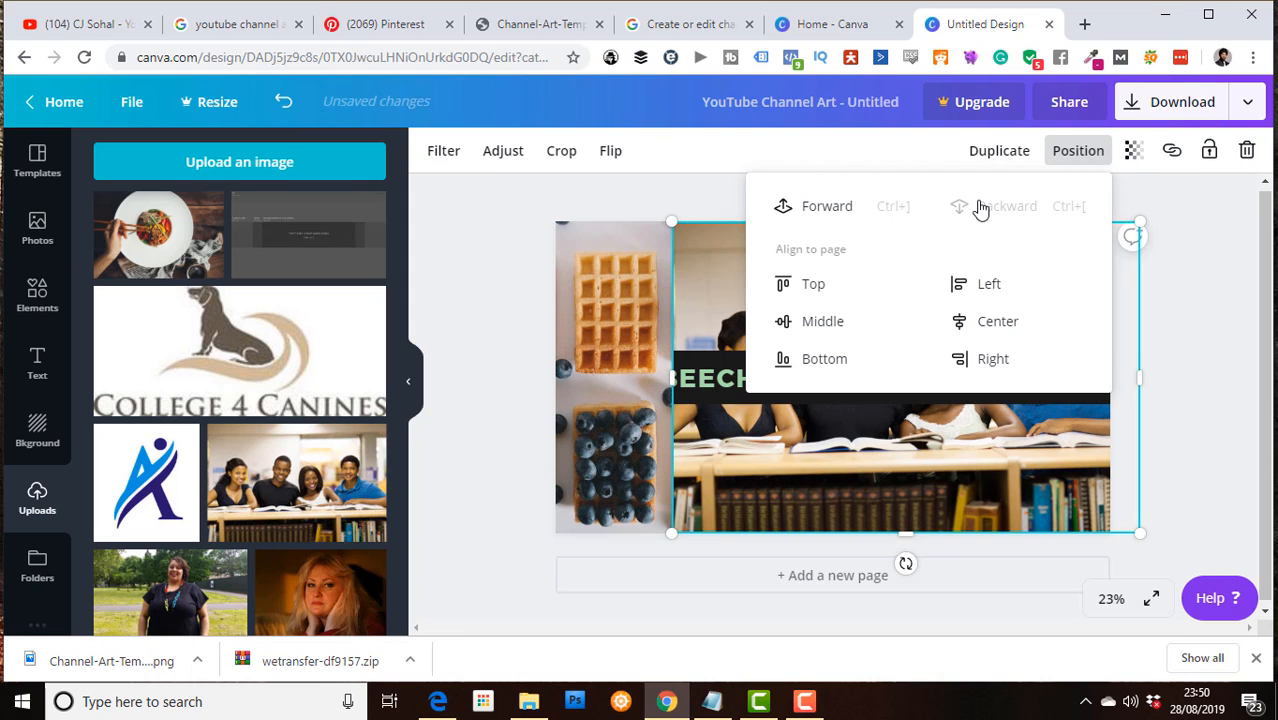
pyautogui.click(631, 274)
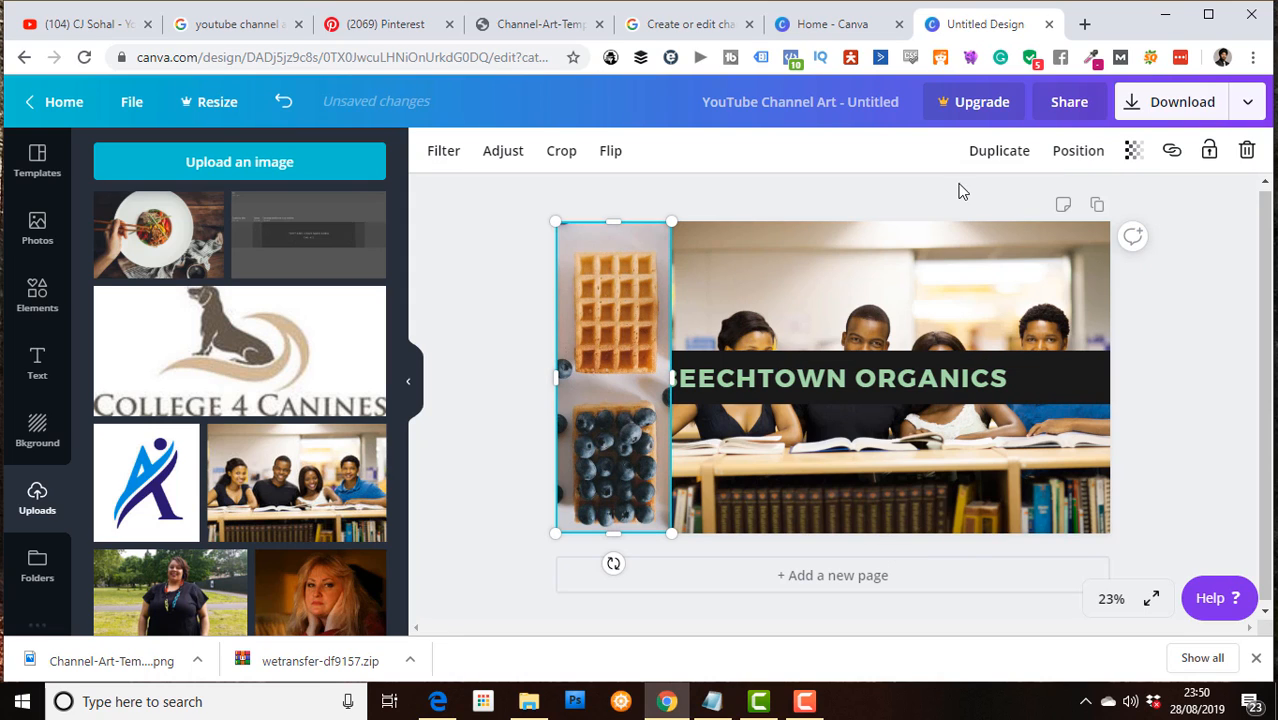
pyautogui.click(1078, 152)
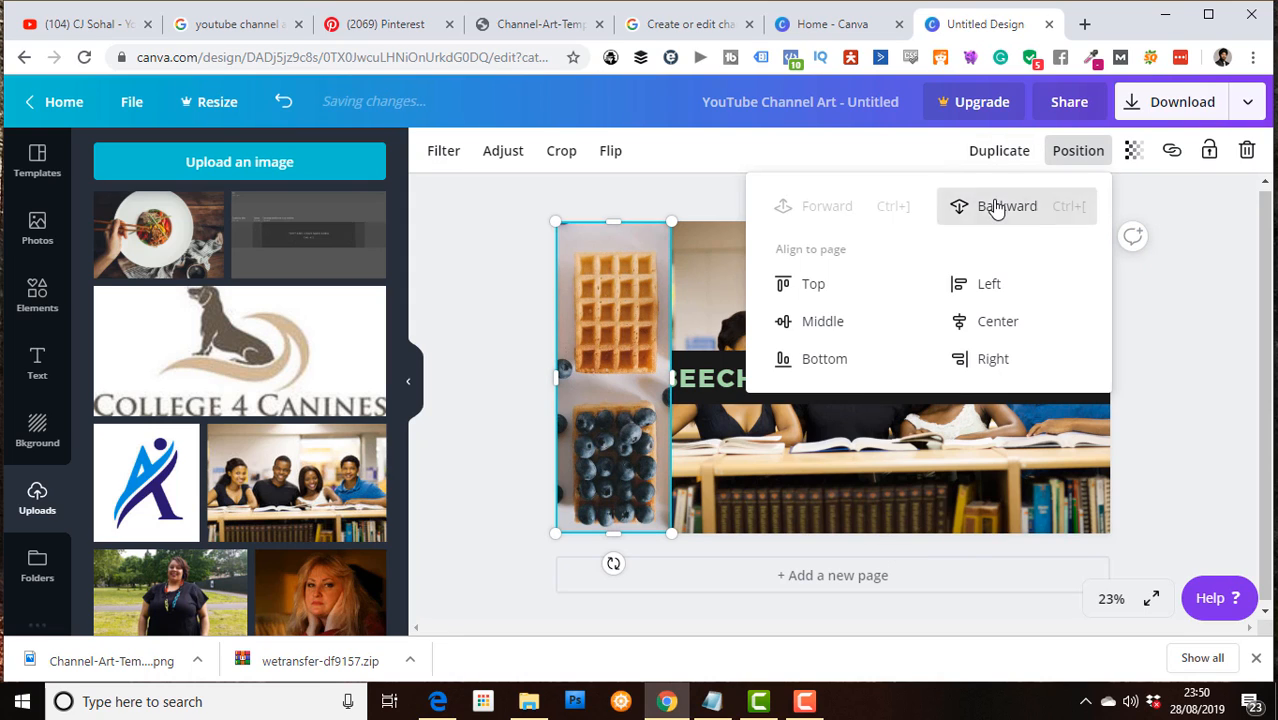
pyautogui.click(995, 208)
pyautogui.click(496, 257)
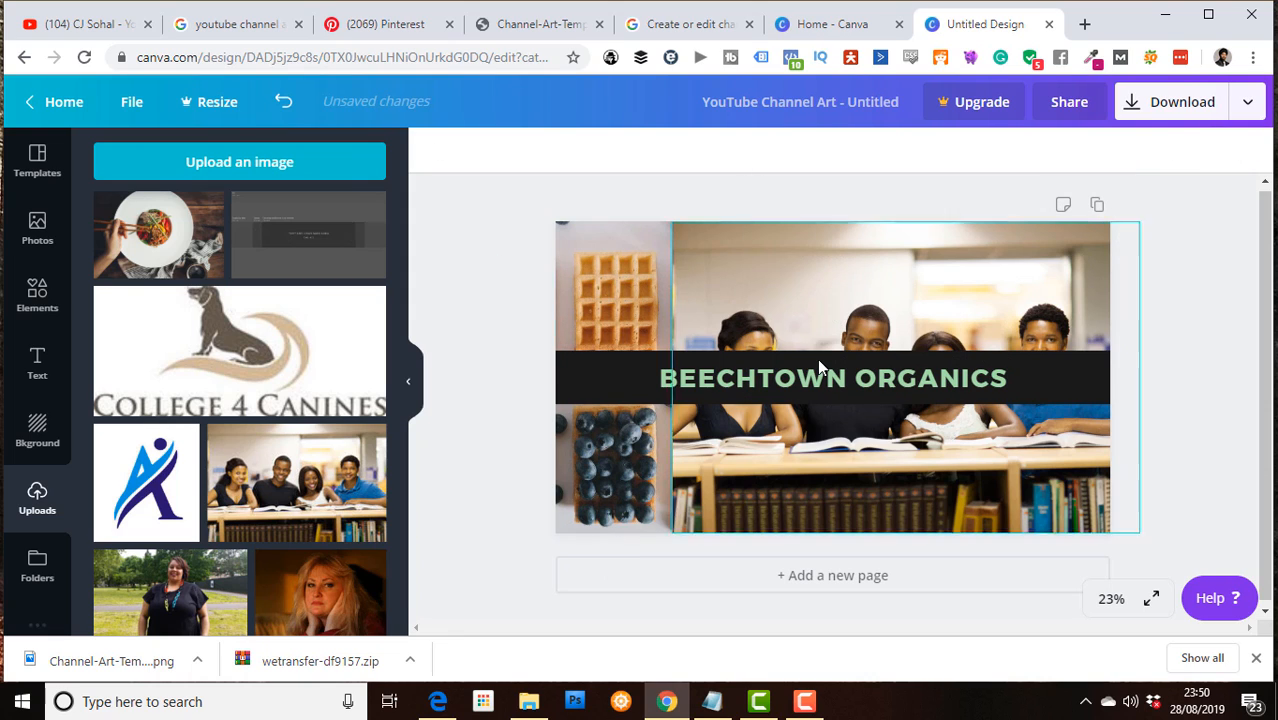
# Replace the title text in the band with "HEALTH IS WEALTH".
pyautogui.click(957, 380)
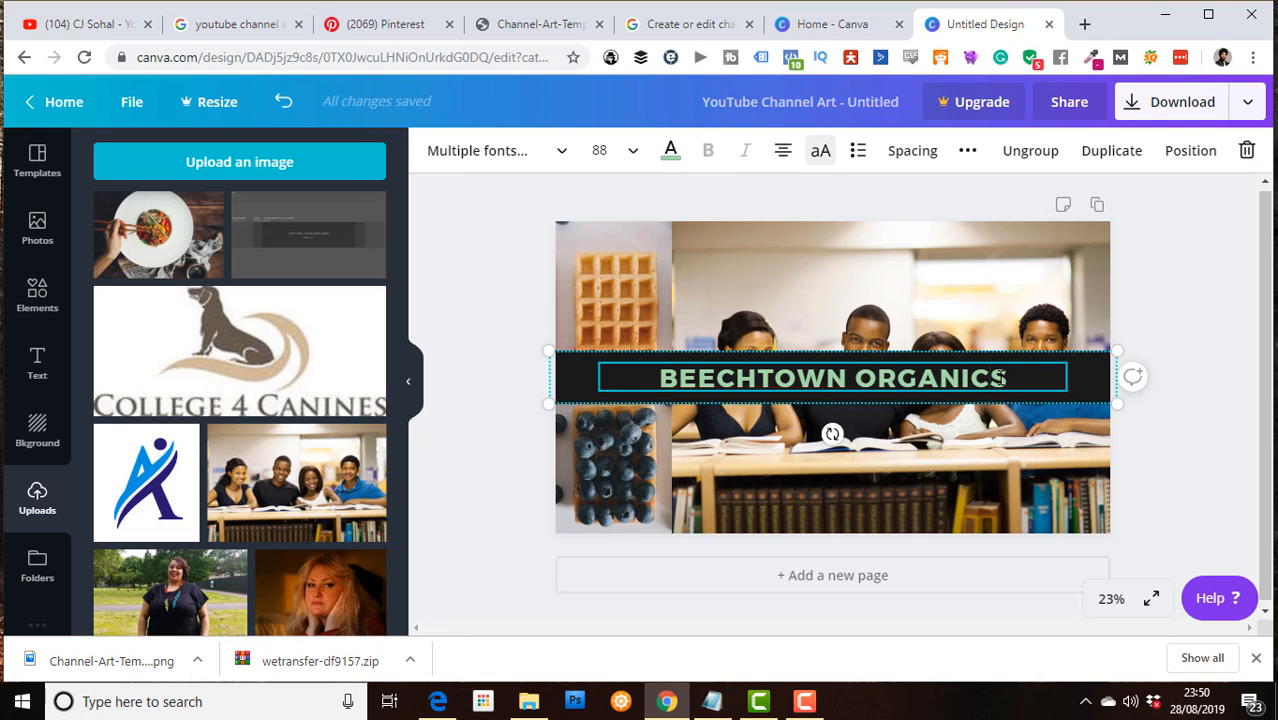
pyautogui.doubleClick(1001, 378)
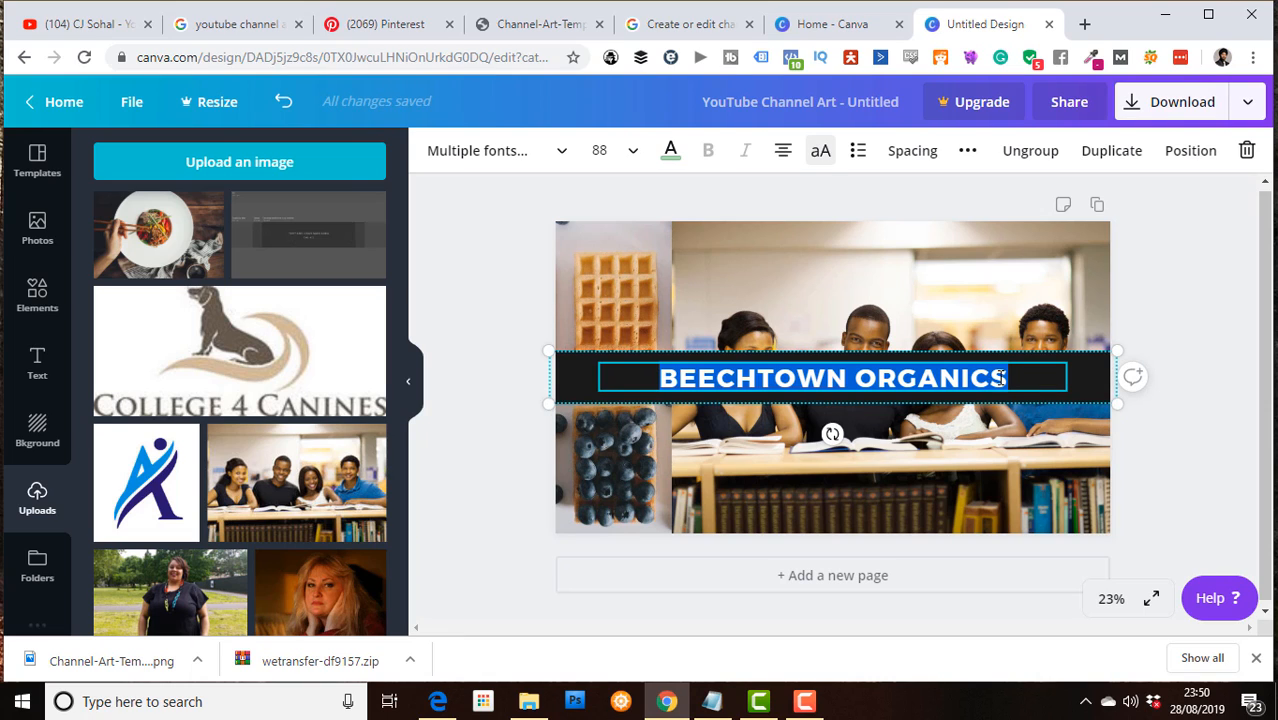
pyautogui.press('BackSpace')
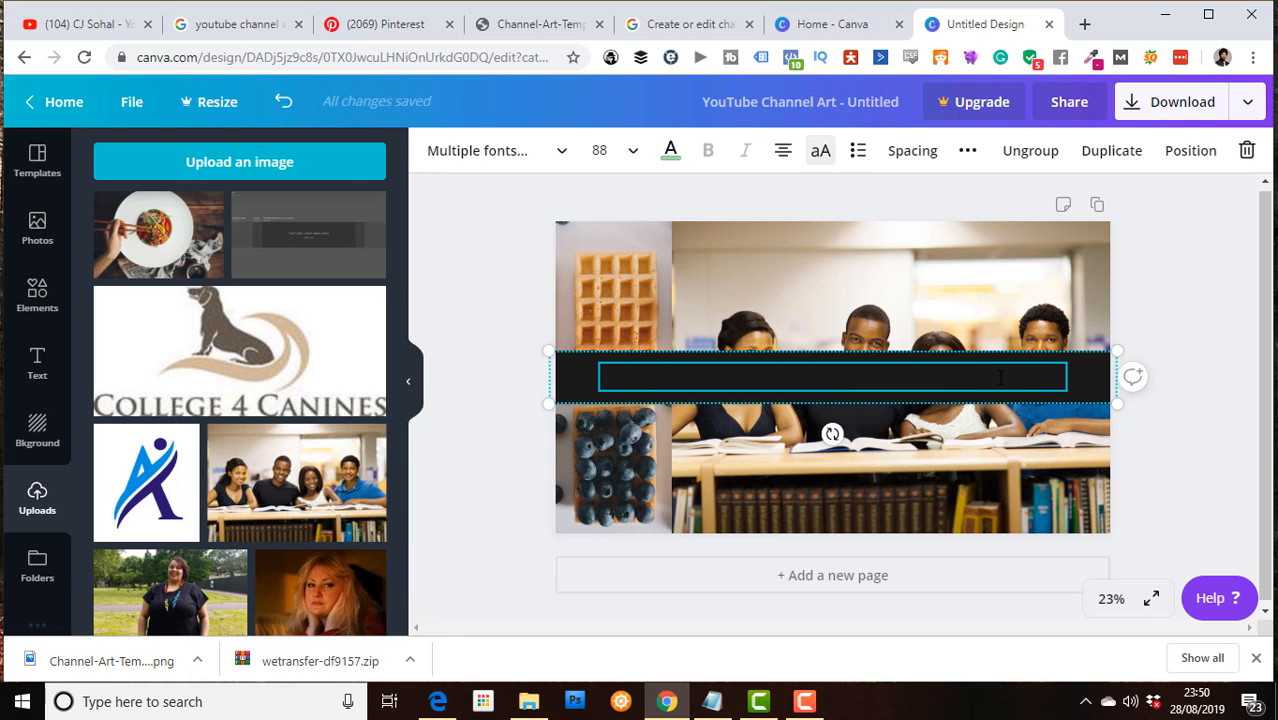
pyautogui.write('HEALTH')
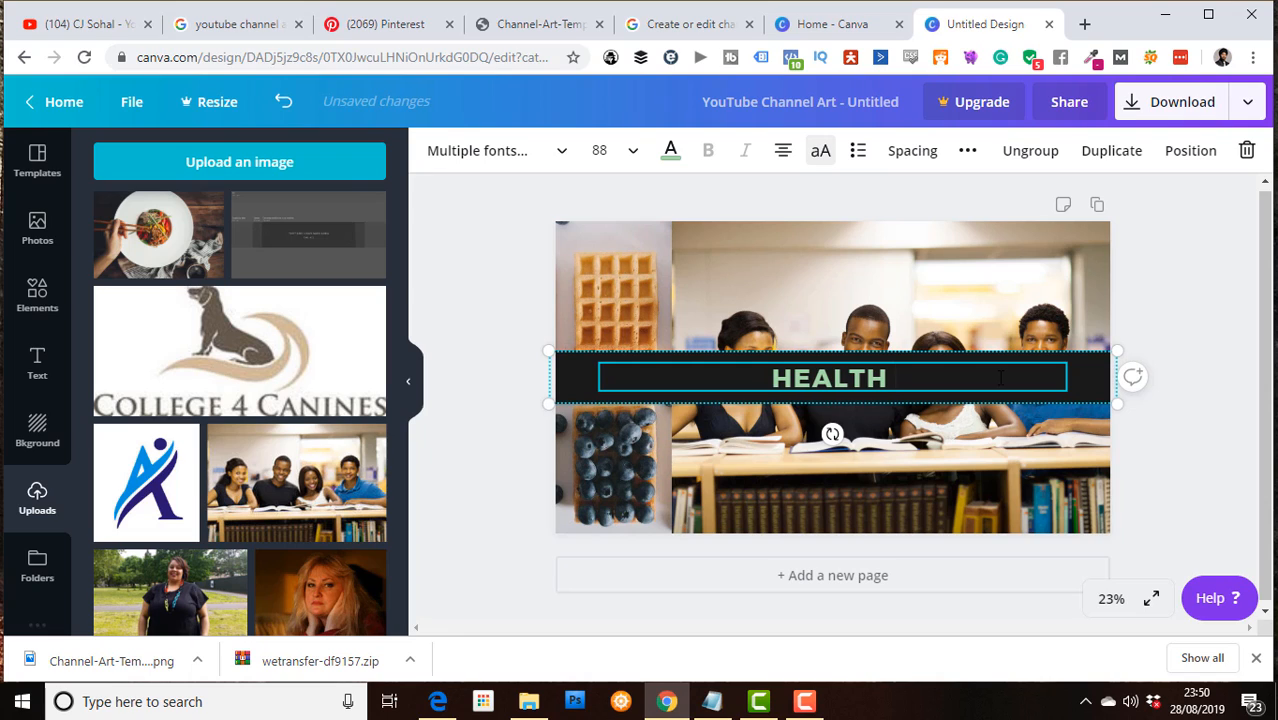
pyautogui.write(' IS WALTH')
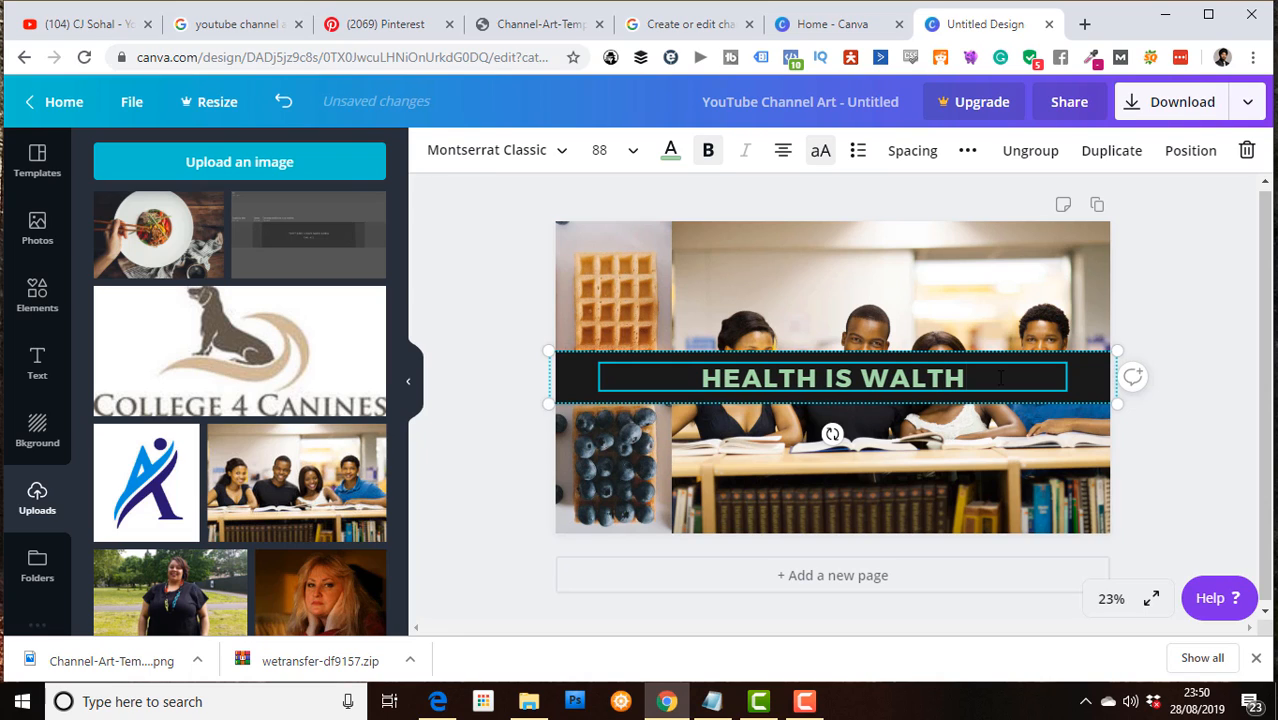
pyautogui.press('BackSpace')
pyautogui.press('BackSpace')
pyautogui.press('BackSpace')
pyautogui.press('BackSpace')
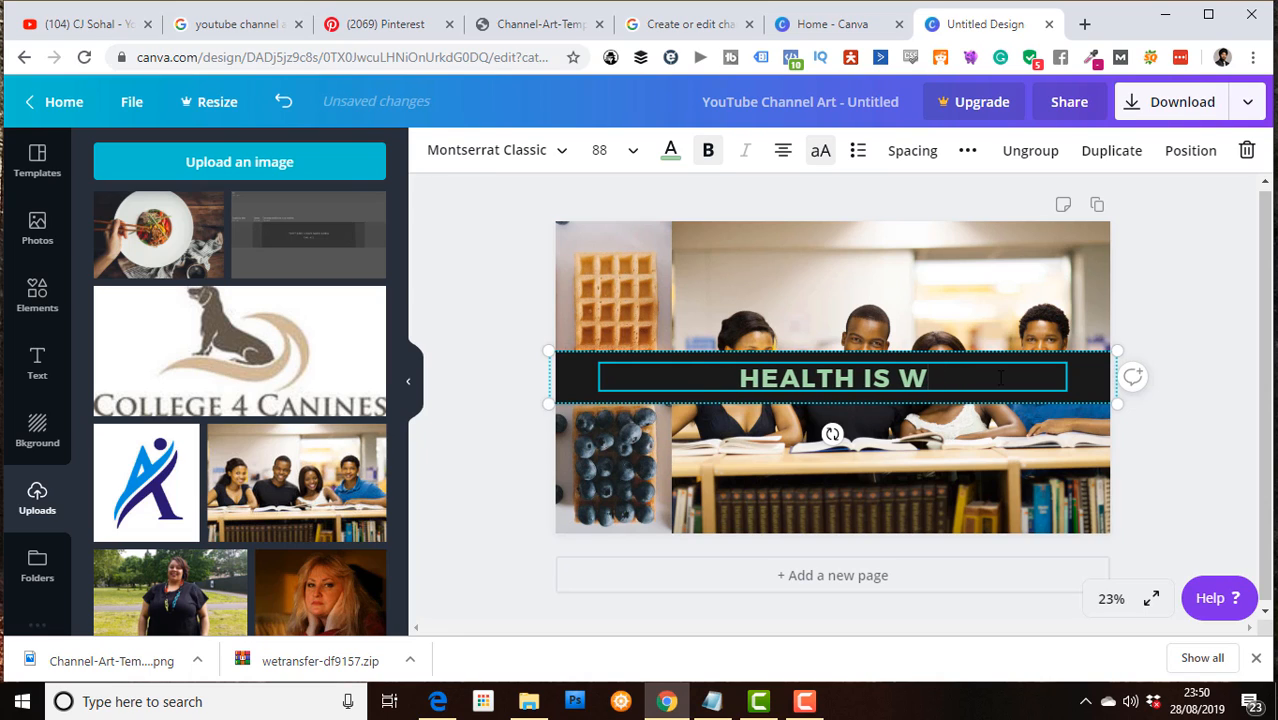
pyautogui.write('EALTH')
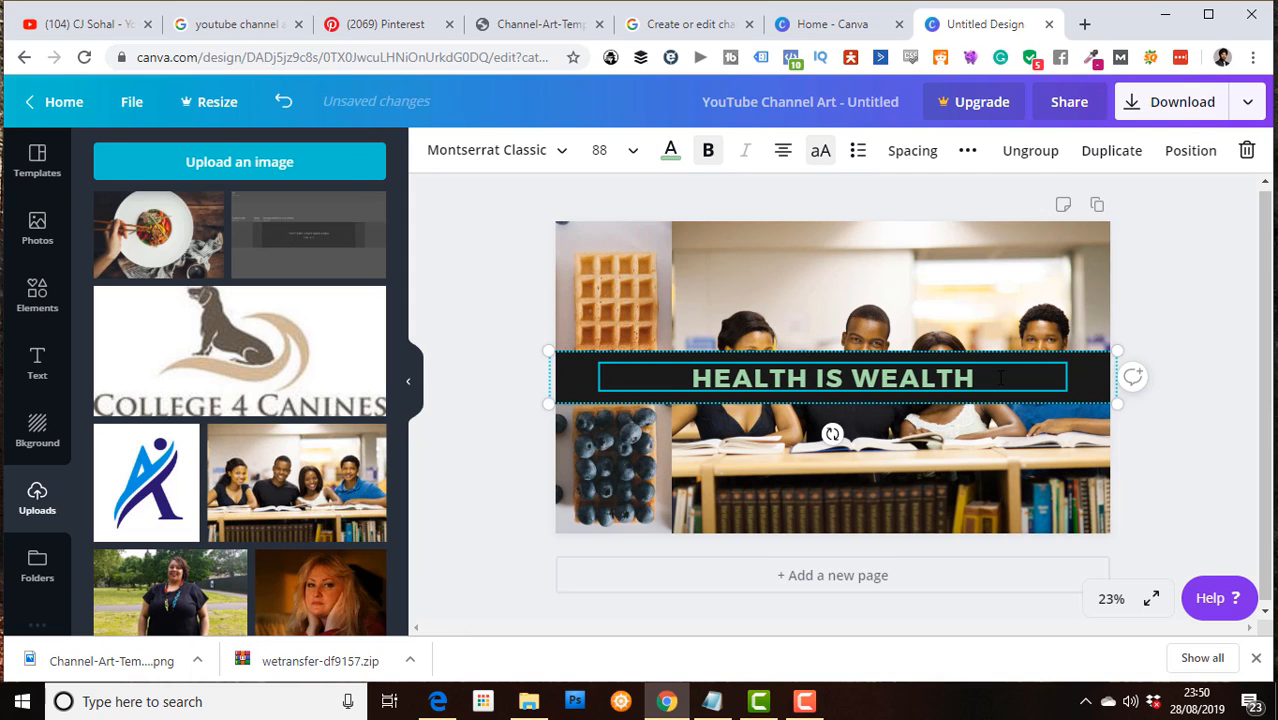
pyautogui.click(1176, 345)
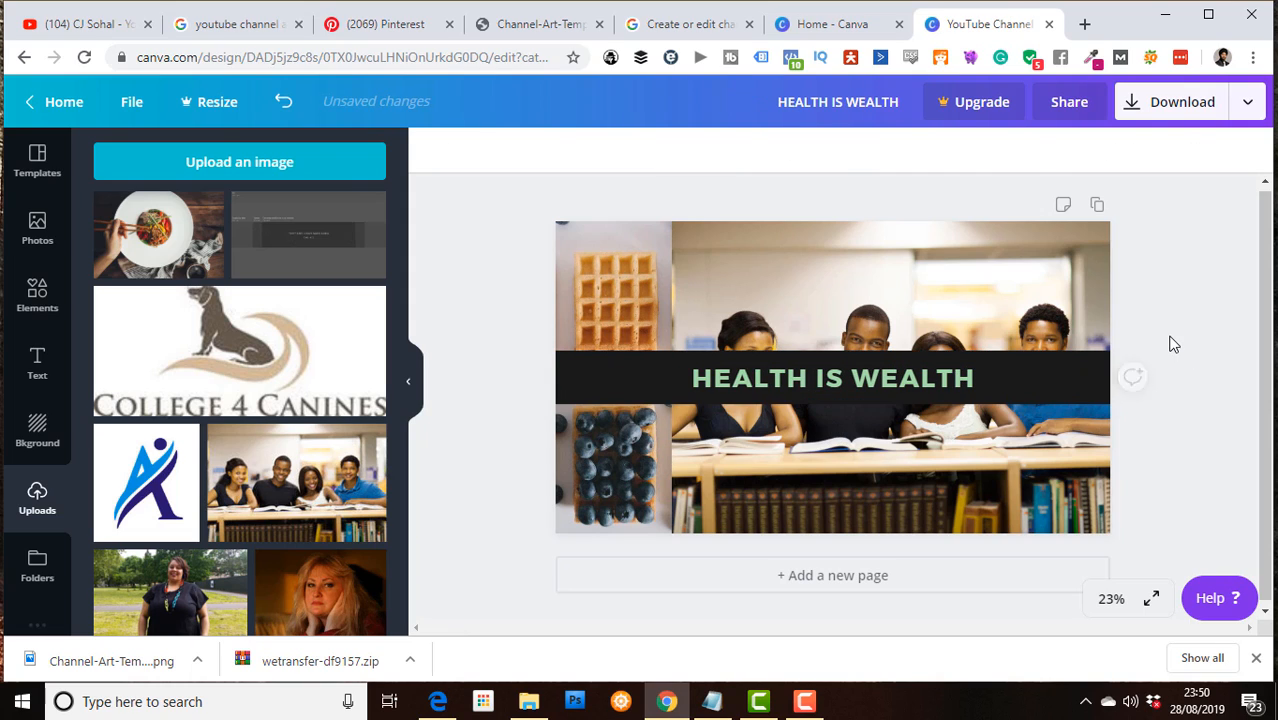
# Change the text colour of the HEALTH IS WEALTH title to the default orange.
pyautogui.click(965, 377)
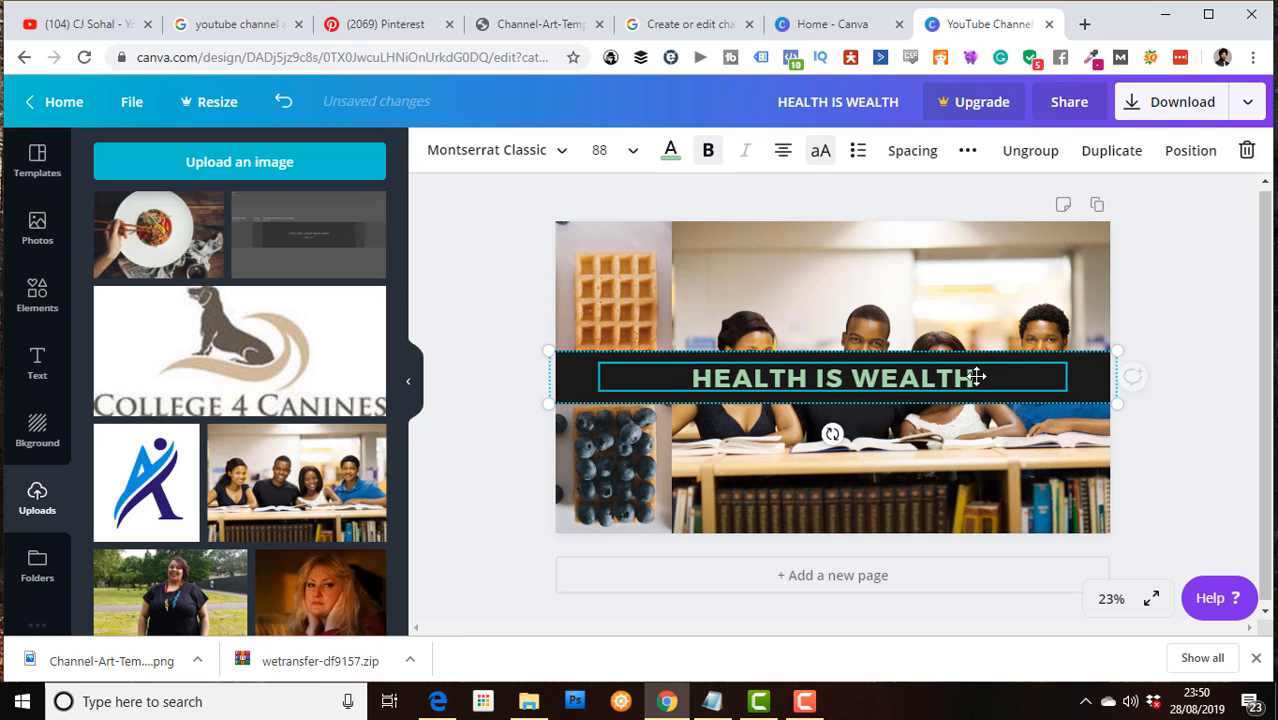
pyautogui.doubleClick(975, 377)
pyautogui.moveTo(978, 377)
pyautogui.mouseDown()
pyautogui.moveTo(690, 377)
pyautogui.moveTo(681, 202)
pyautogui.mouseUp()
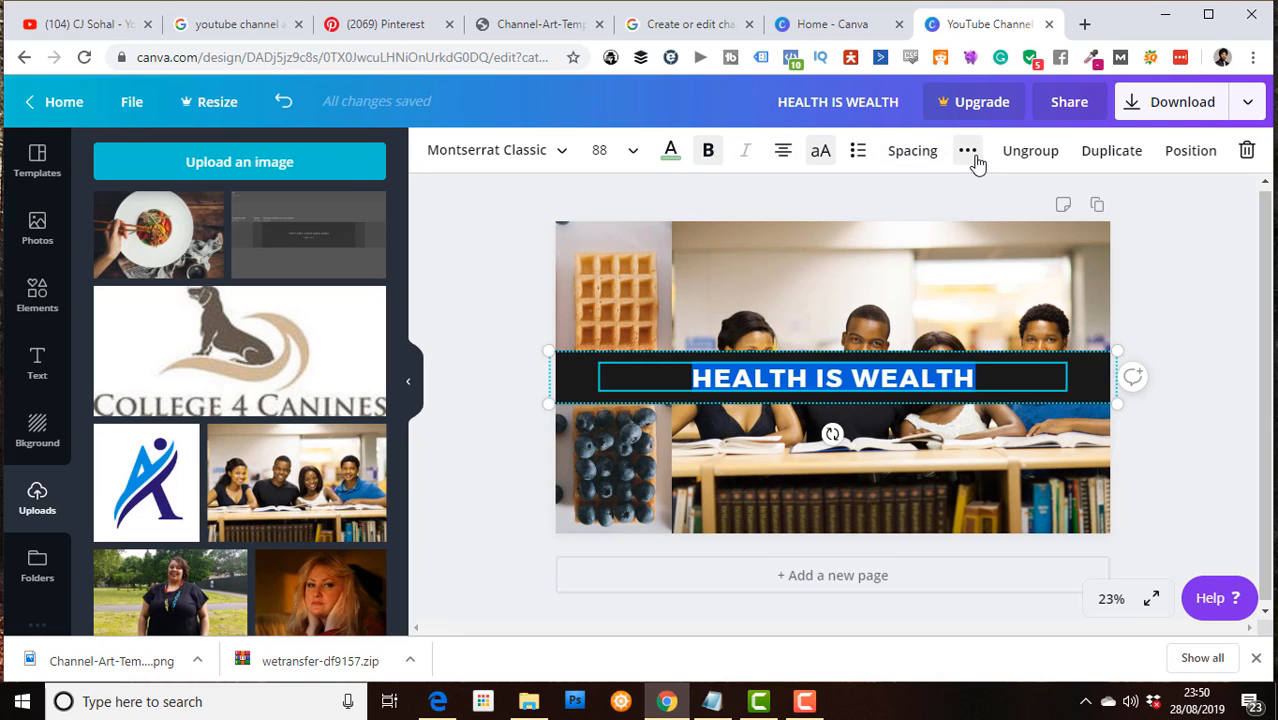
pyautogui.click(672, 158)
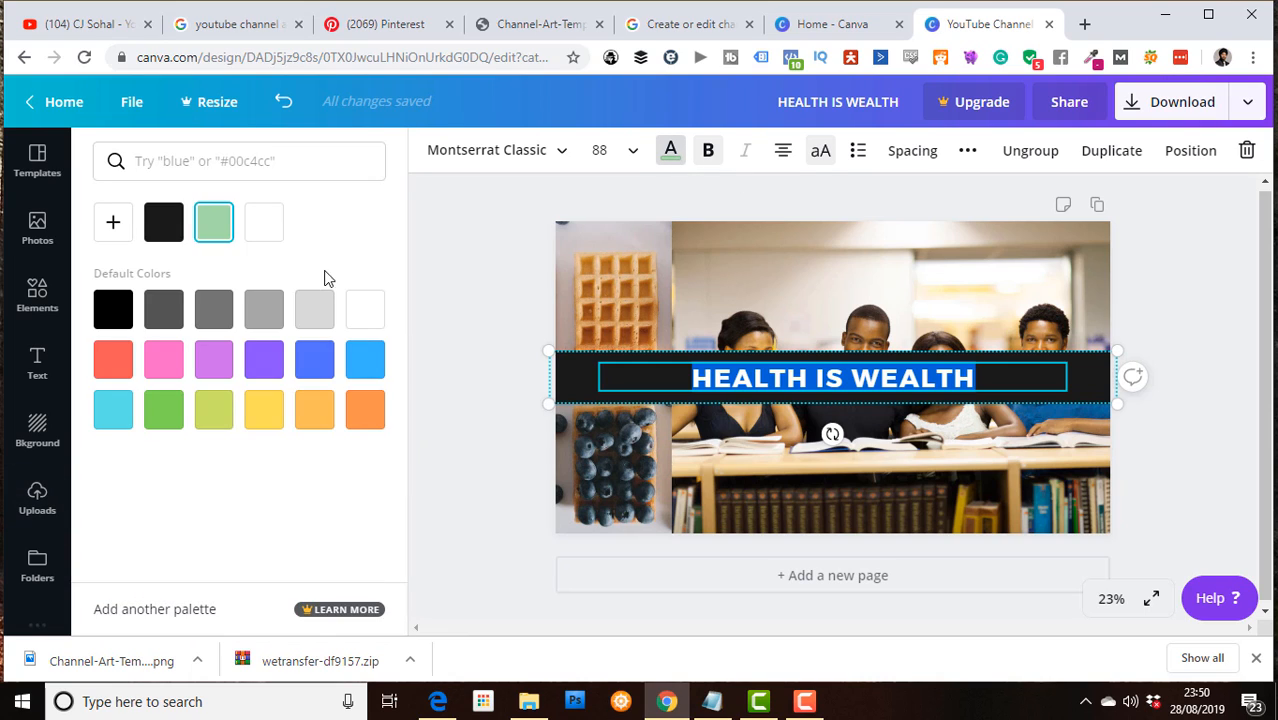
pyautogui.click(365, 415)
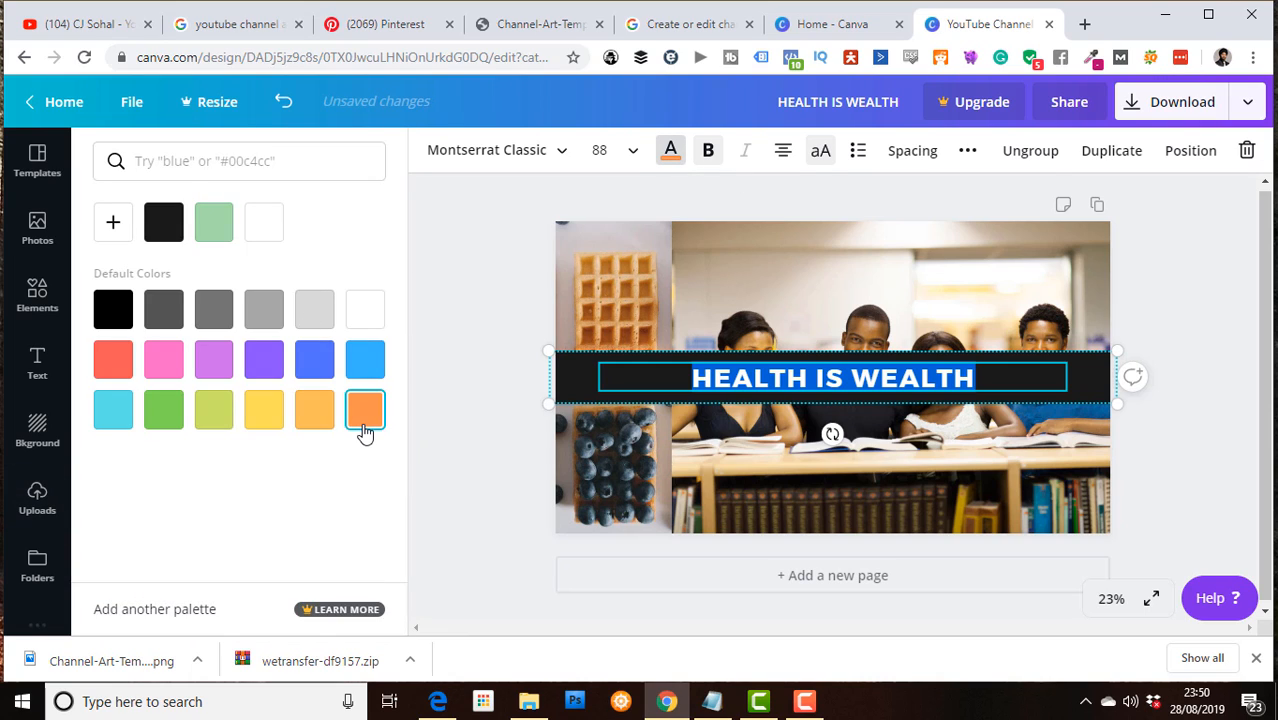
pyautogui.click(475, 350)
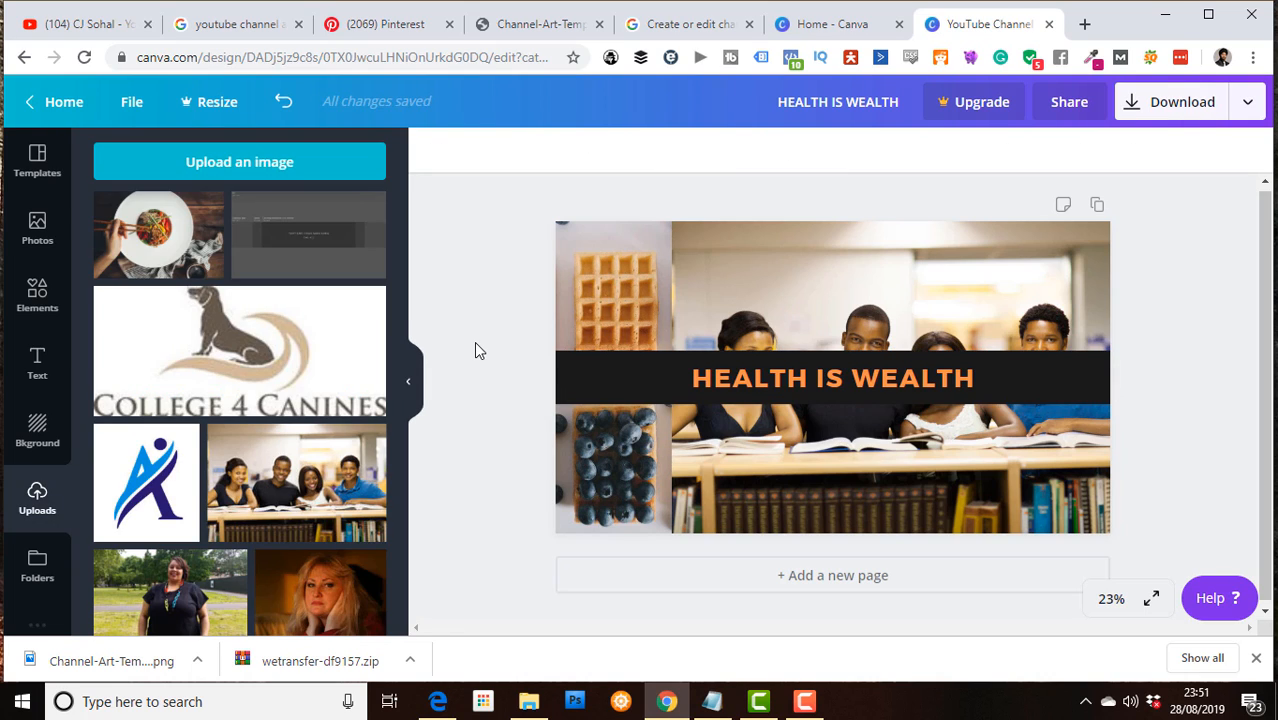
# Set the transparency of the black title band to 74.
pyautogui.click(1058, 363)
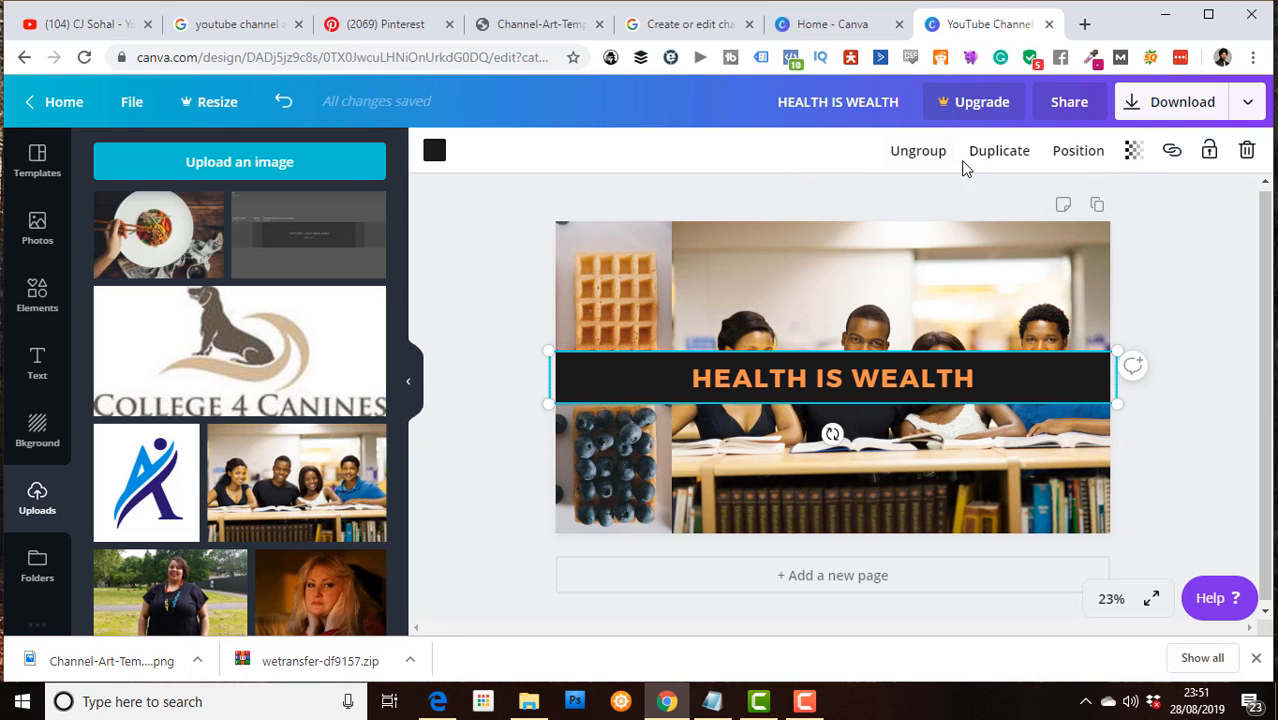
pyautogui.click(1132, 154)
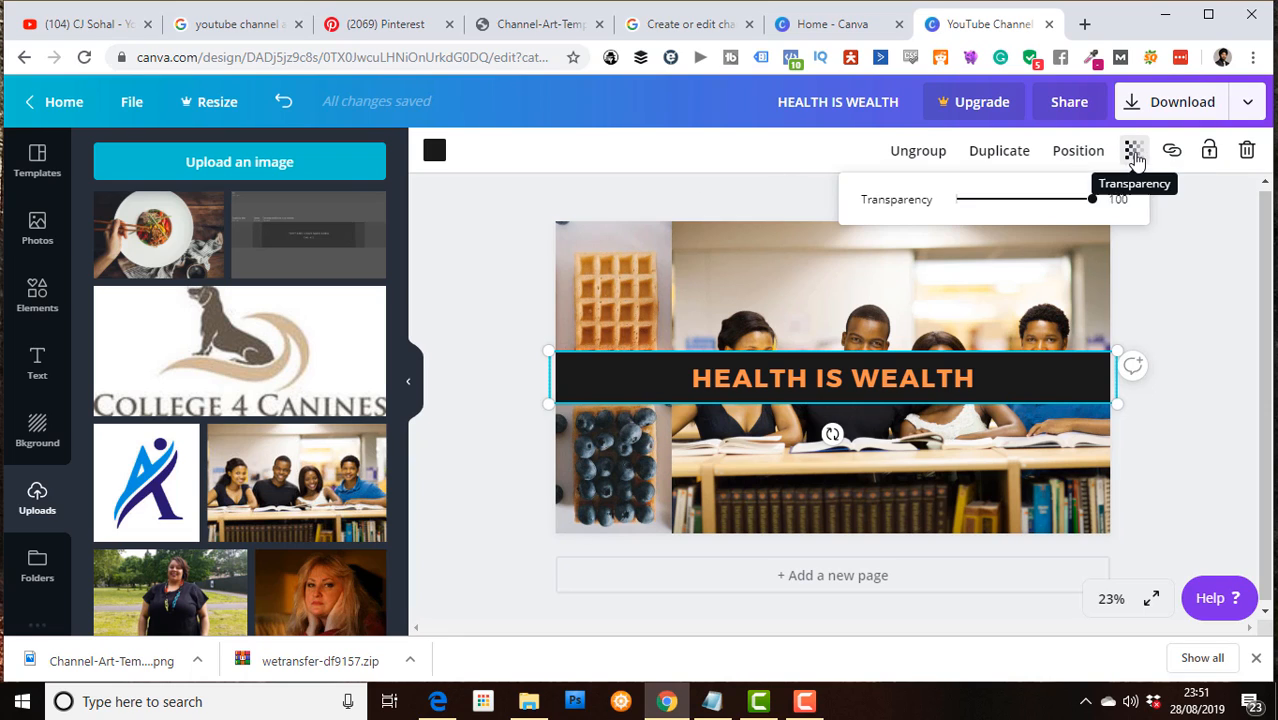
pyautogui.moveTo(1097, 199); pyautogui.dragTo(1061, 213)
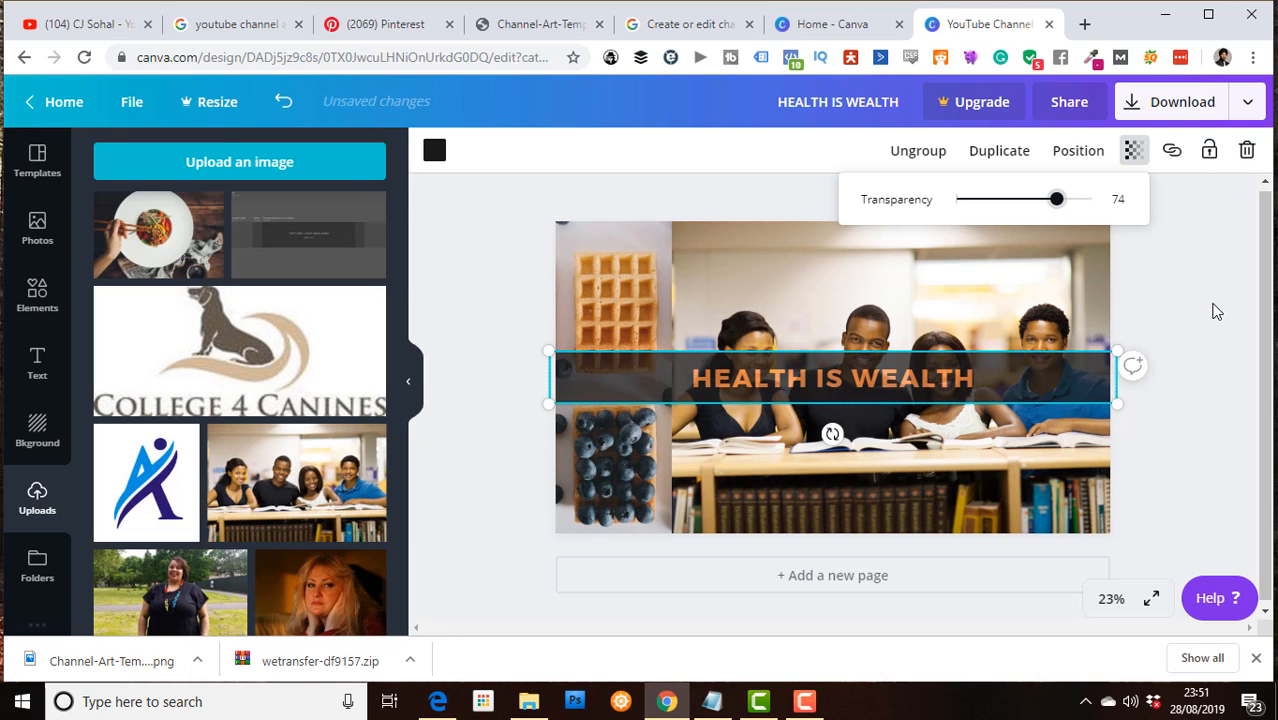
pyautogui.click(1216, 312)
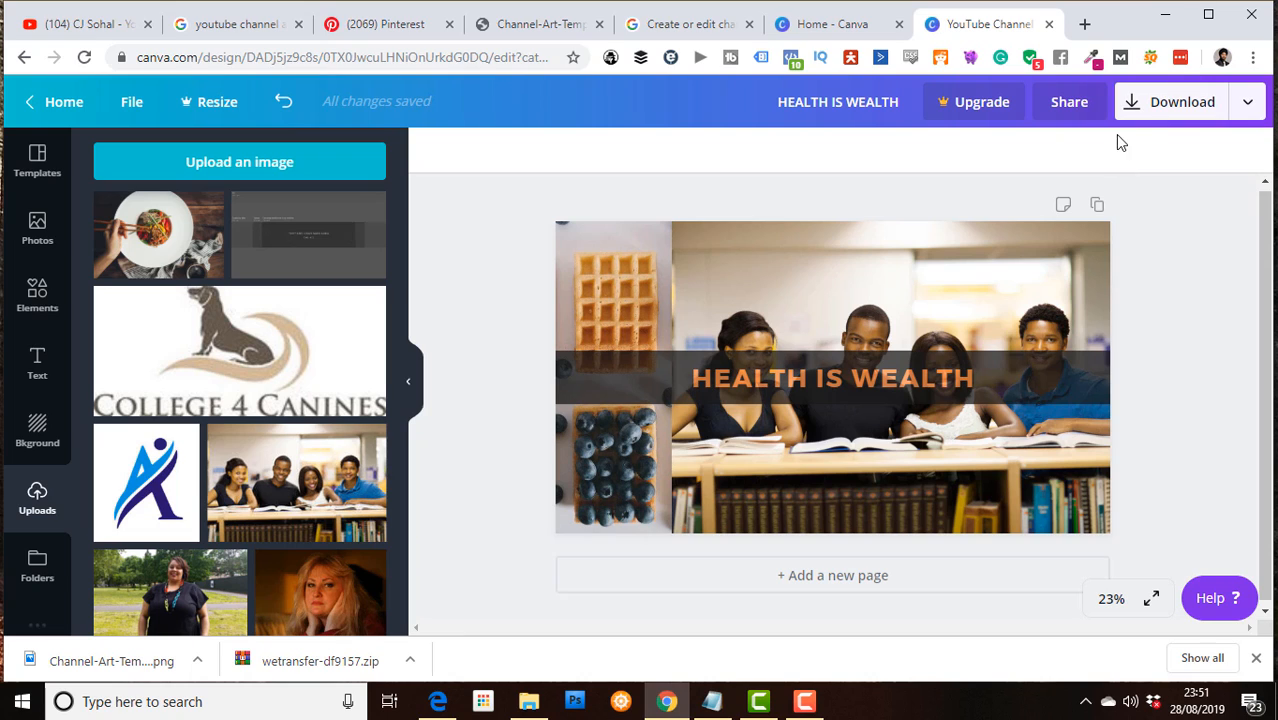
# Review the file types offered for downloading the design and keep PNG selected.
pyautogui.click(1197, 106)
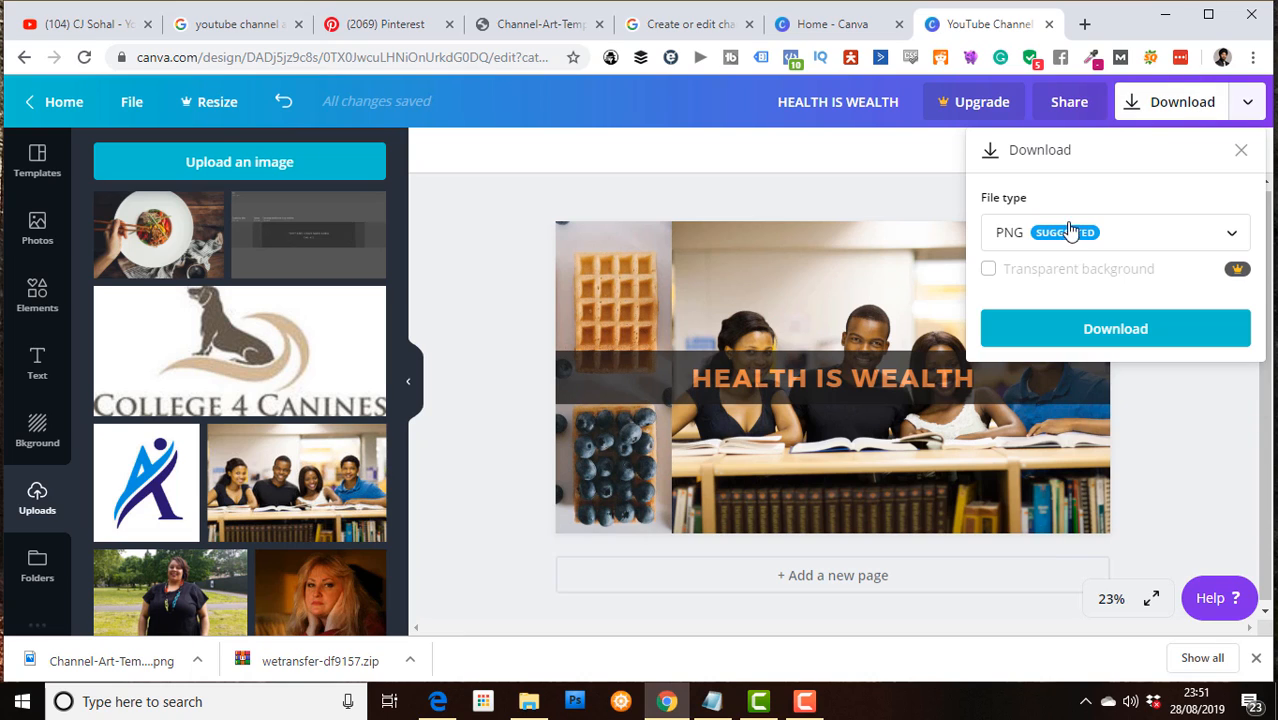
pyautogui.click(1225, 234)
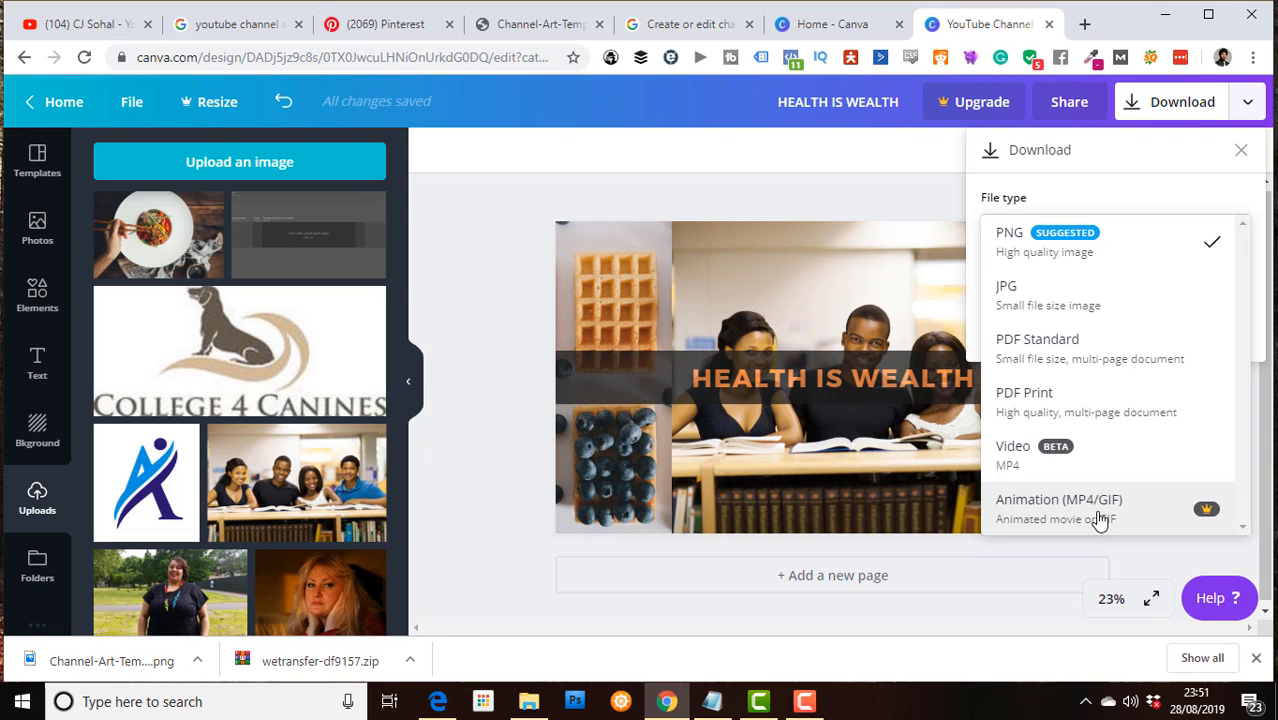
pyautogui.click(1068, 242)
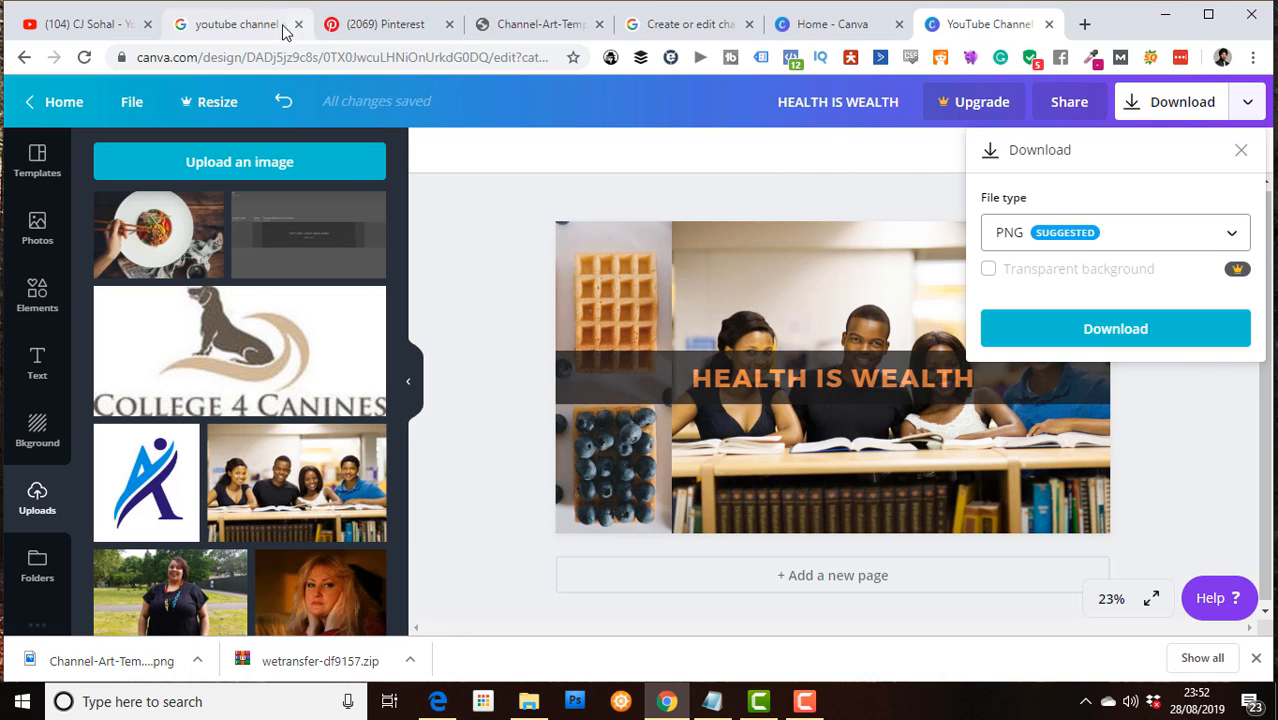
# Check the channel art upload dialog on YouTube, return to the Canva design and close the download options.
pyautogui.click(247, 22)
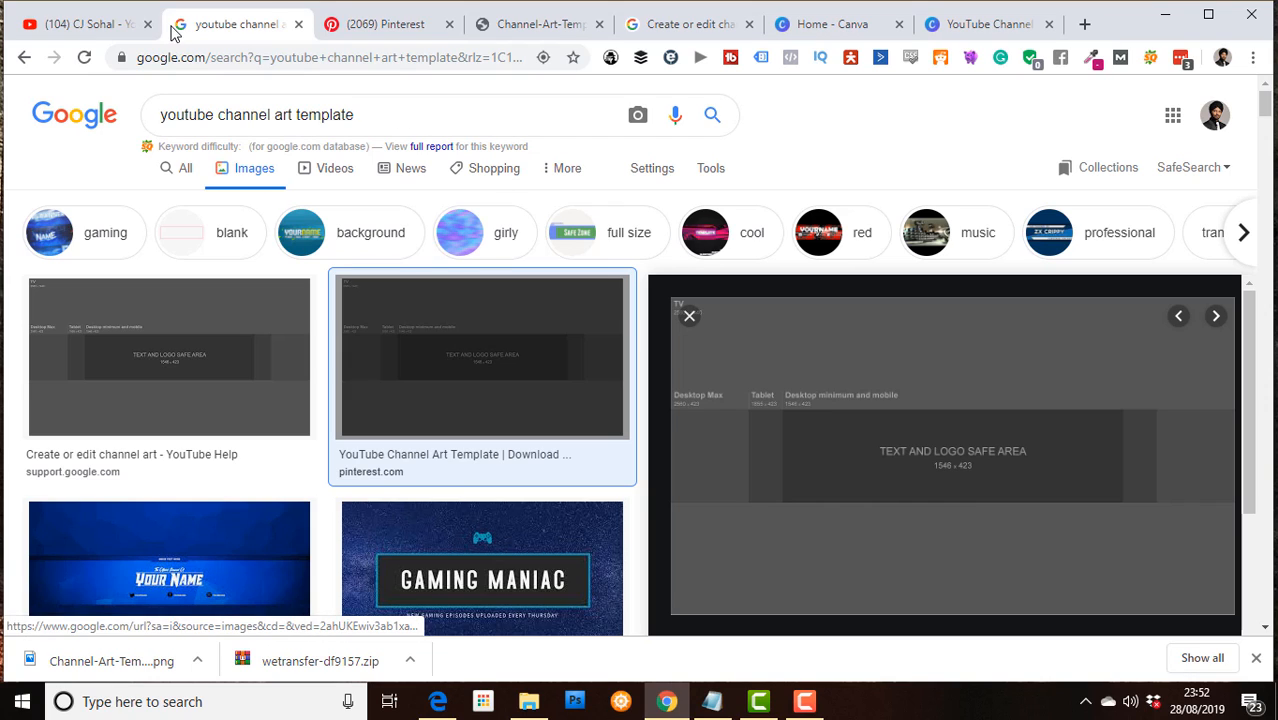
pyautogui.click(137, 31)
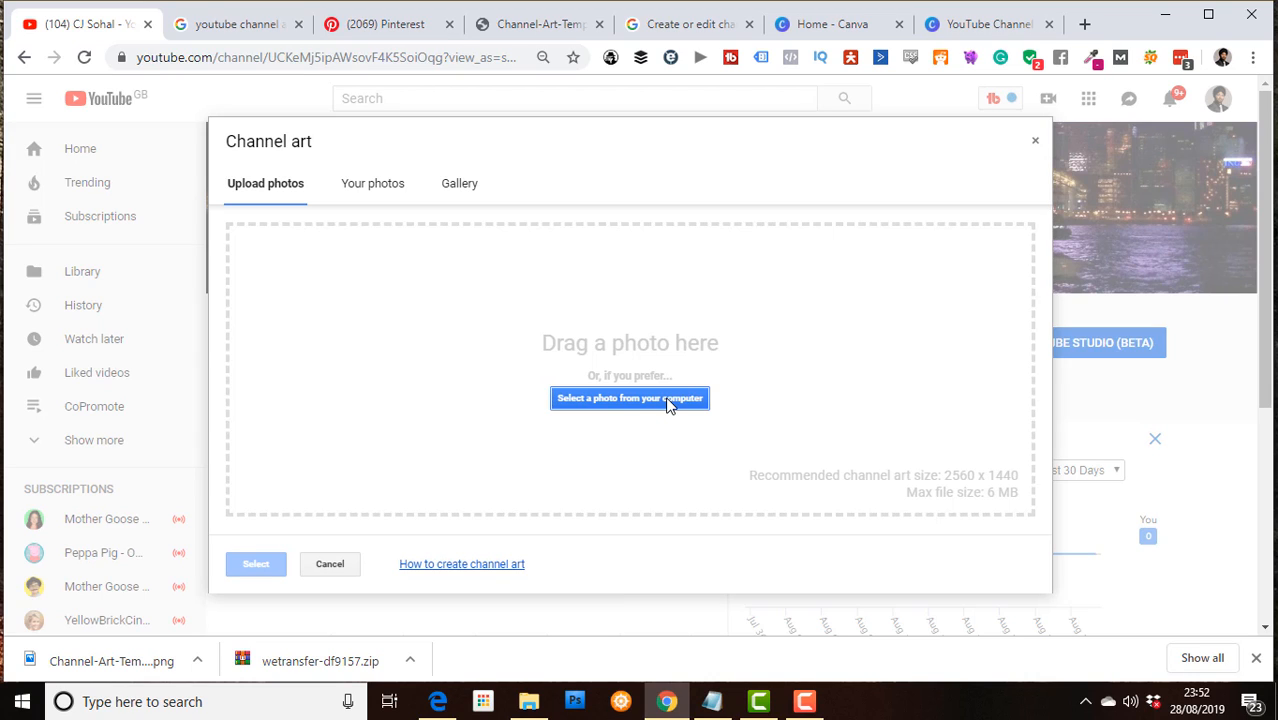
pyautogui.click(828, 30)
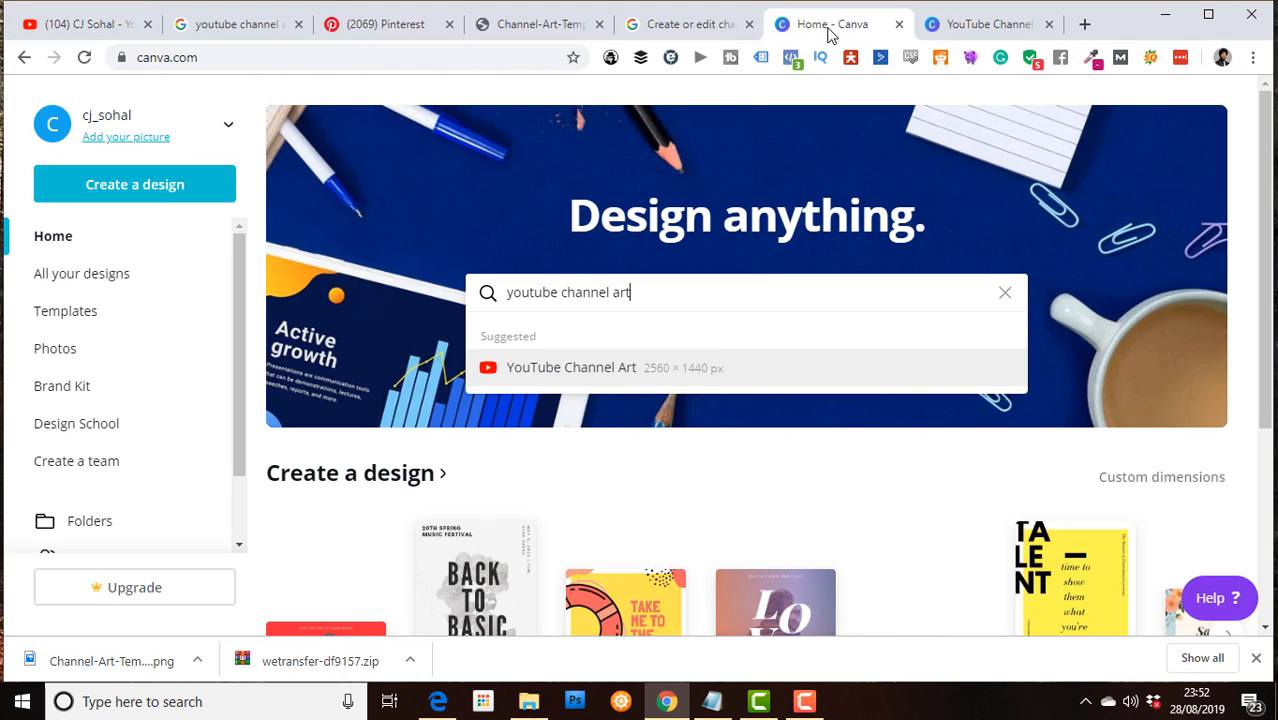
pyautogui.click(980, 23)
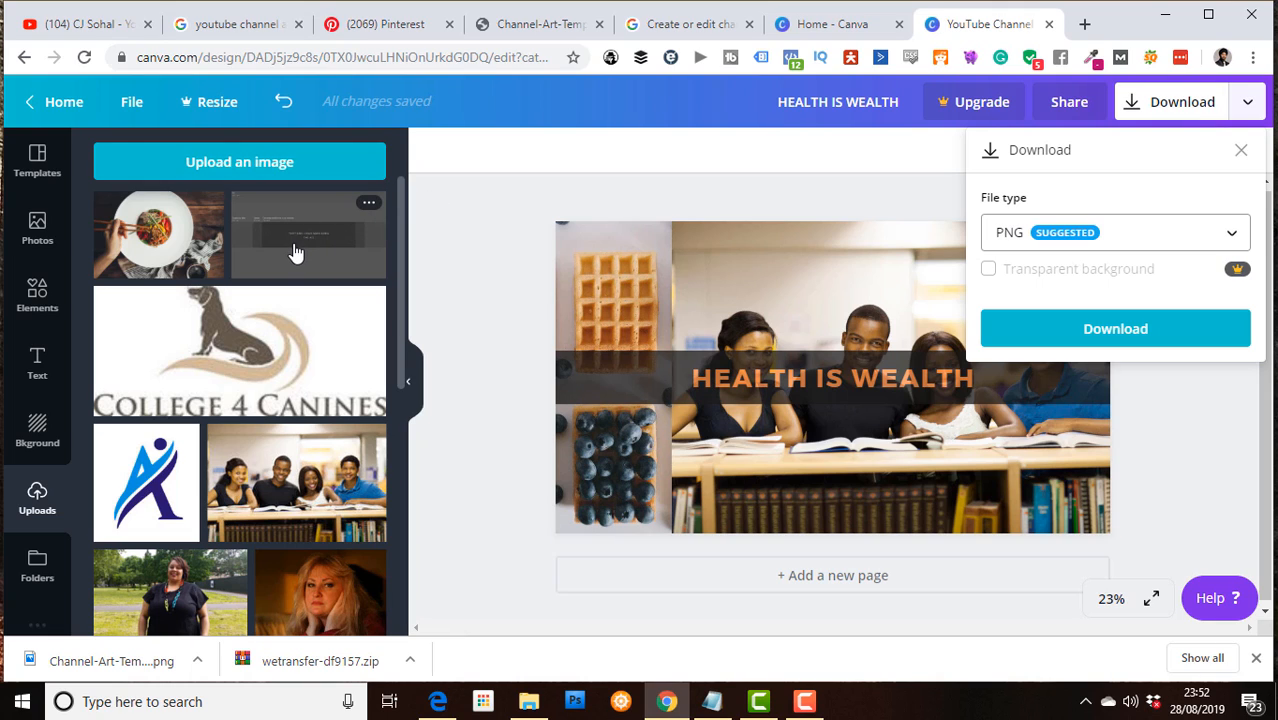
pyautogui.click(456, 228)
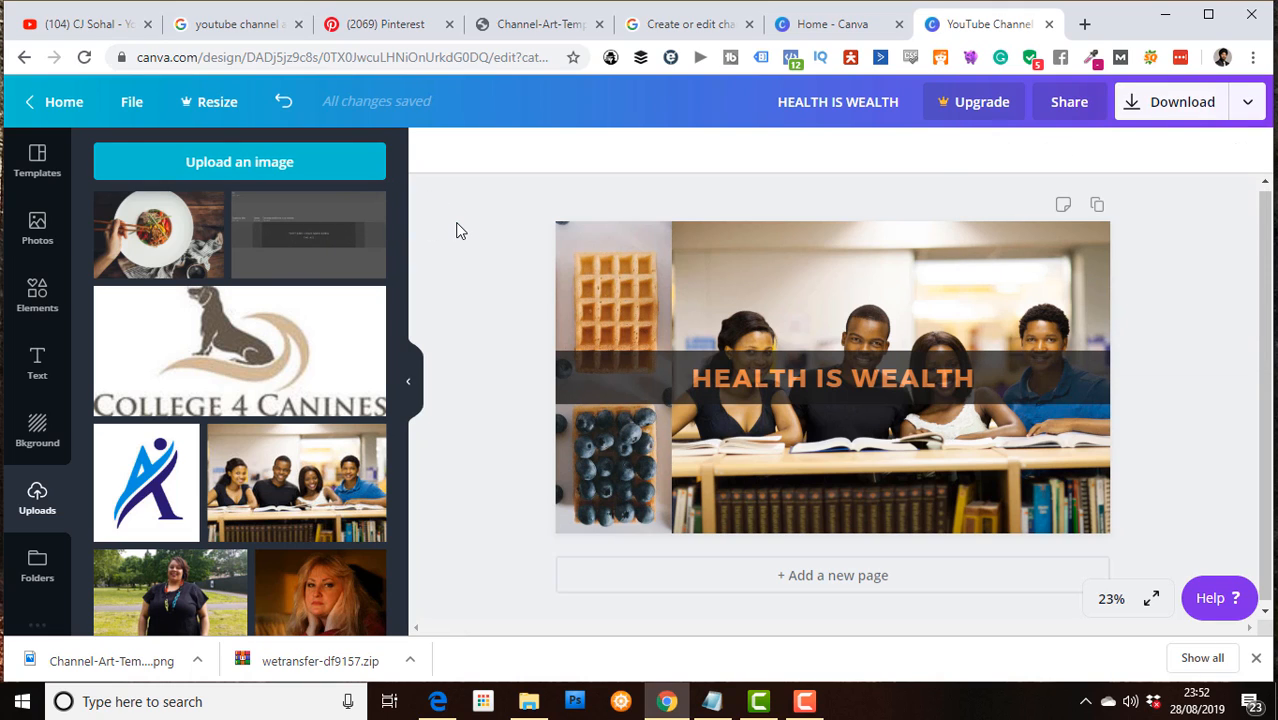
# Add the uploaded channel art safe-area template image and enlarge it to cover the whole page.
pyautogui.click(286, 252)
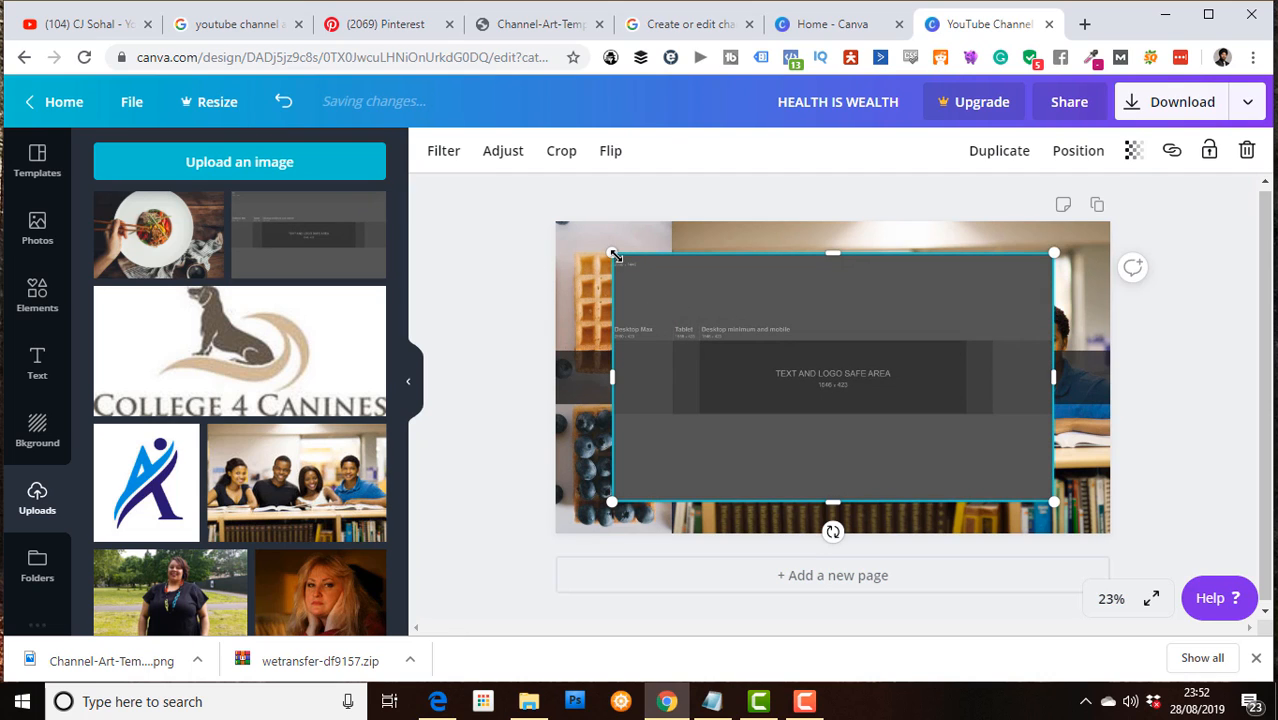
pyautogui.moveTo(612, 253); pyautogui.dragTo(556, 222)
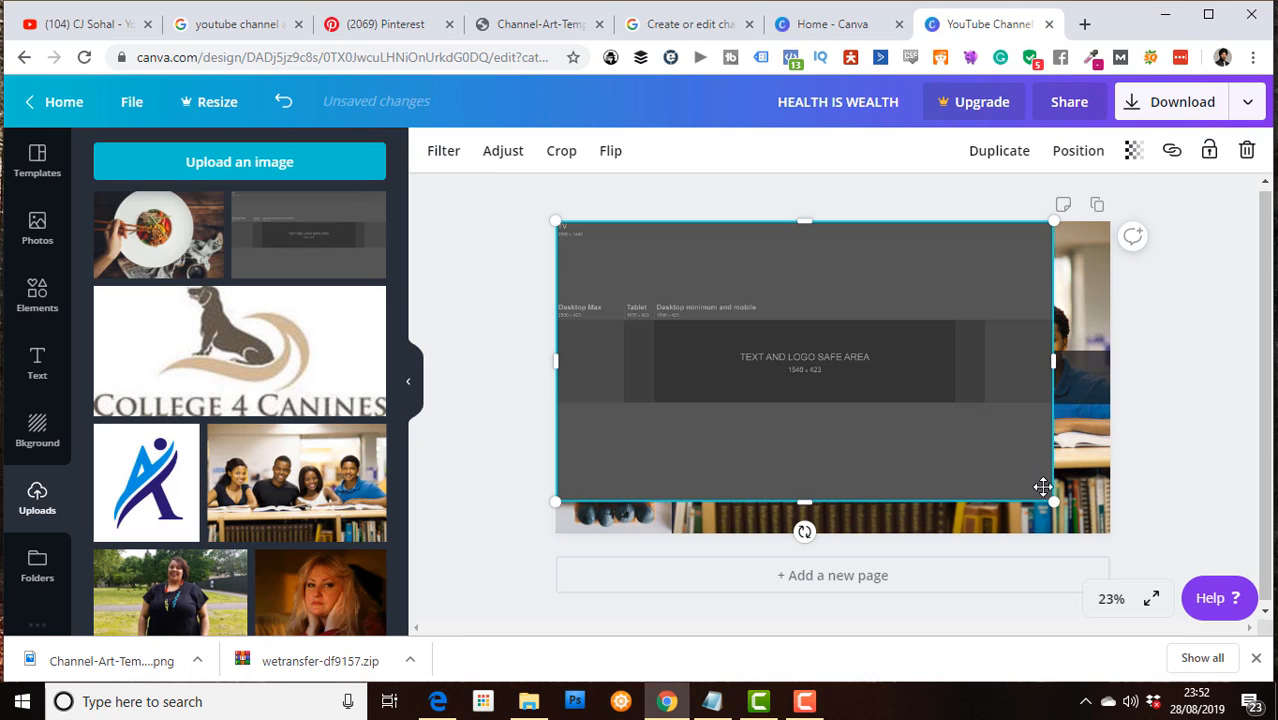
pyautogui.moveTo(1053, 501); pyautogui.dragTo(1107, 534)
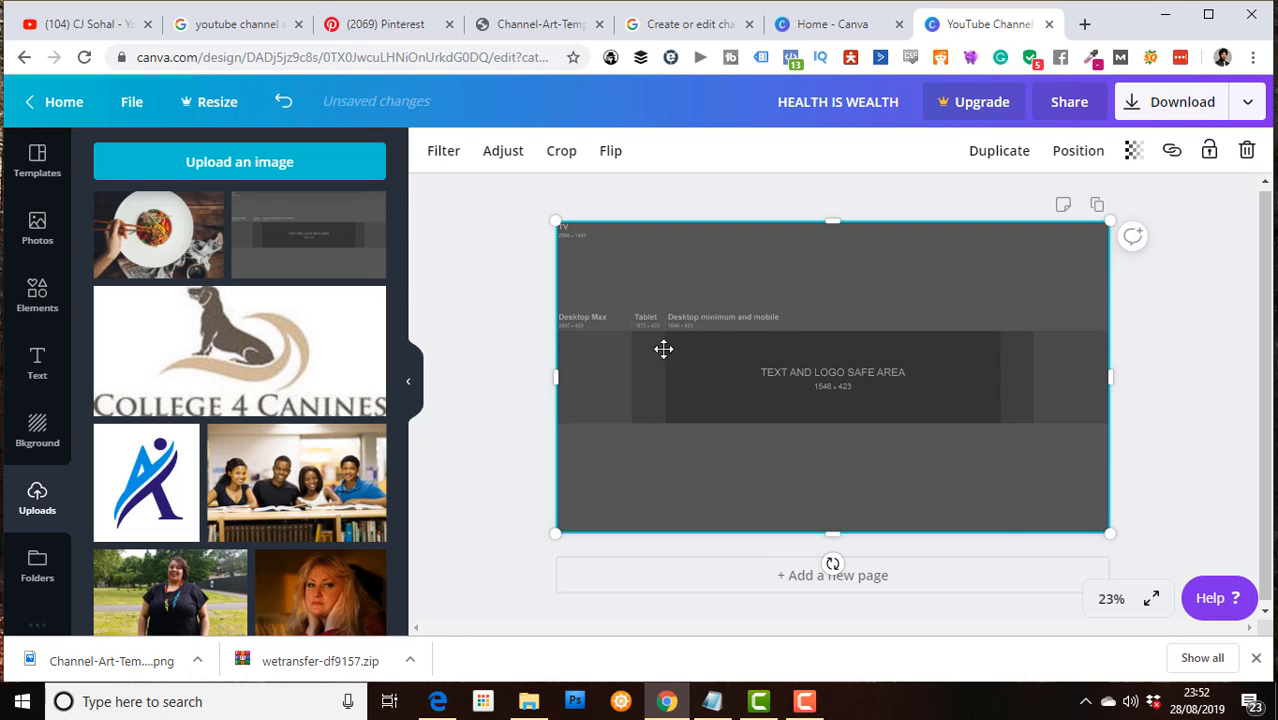